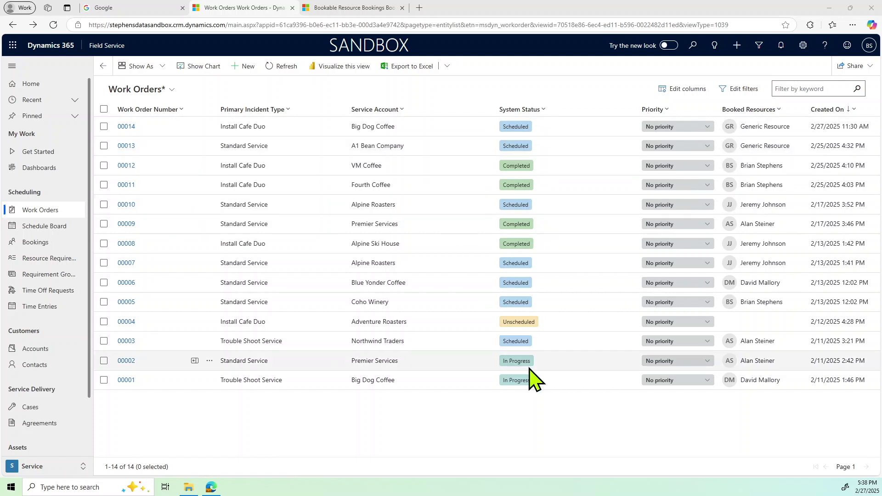
Create a new work order and choose Laguna Grinder Coffee as its service account
click(248, 67)
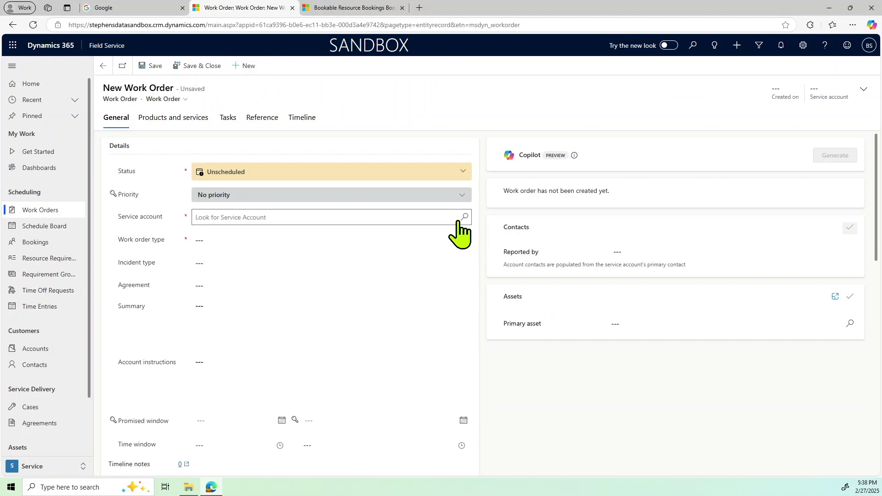
click(461, 215)
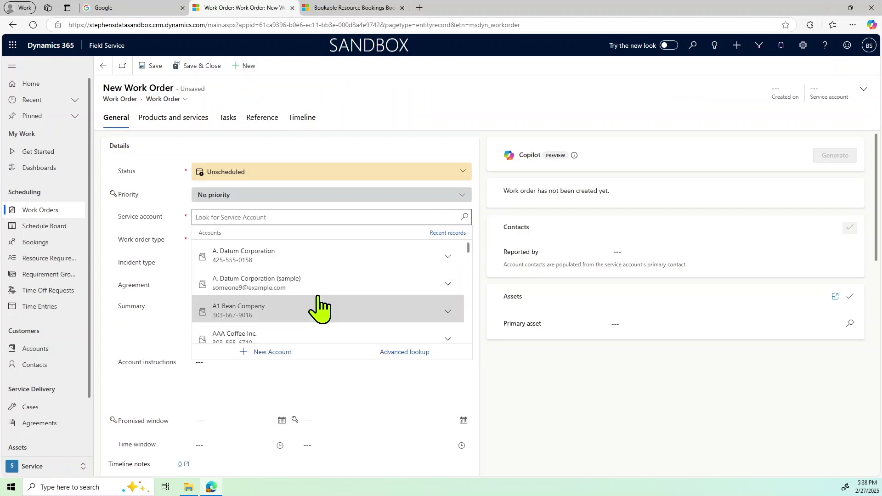
scroll(320, 303, down, 4)
scroll(319, 306, down, 10)
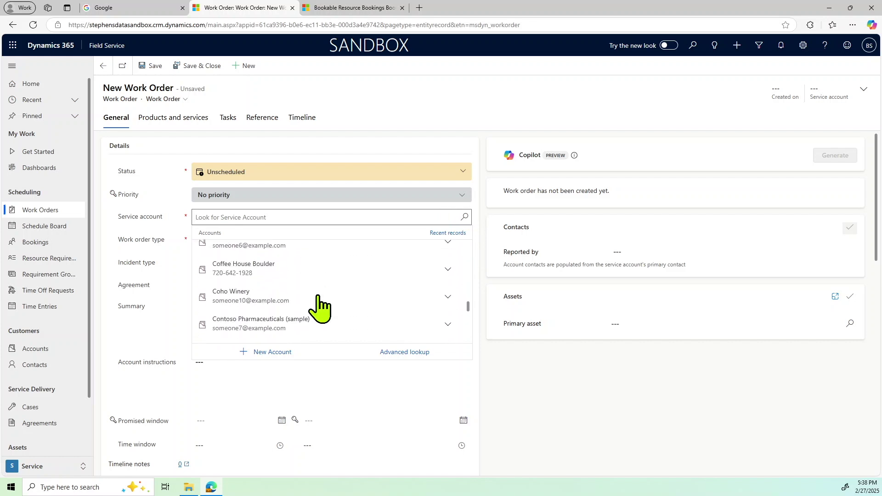
scroll(319, 303, down, 3)
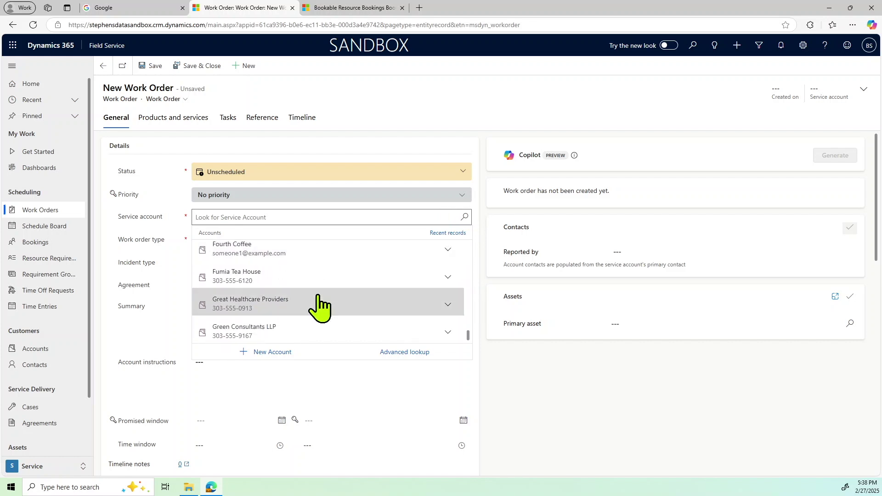
scroll(319, 305, down, 4)
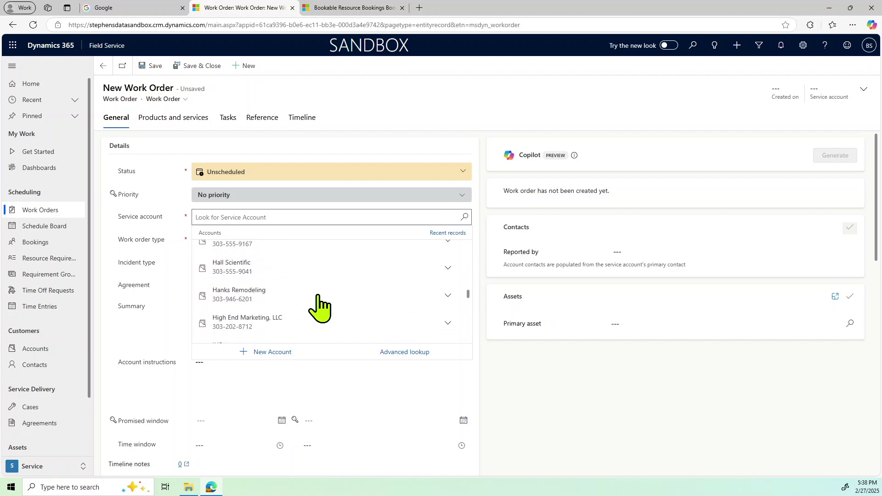
scroll(319, 305, down, 3)
scroll(319, 306, down, 3)
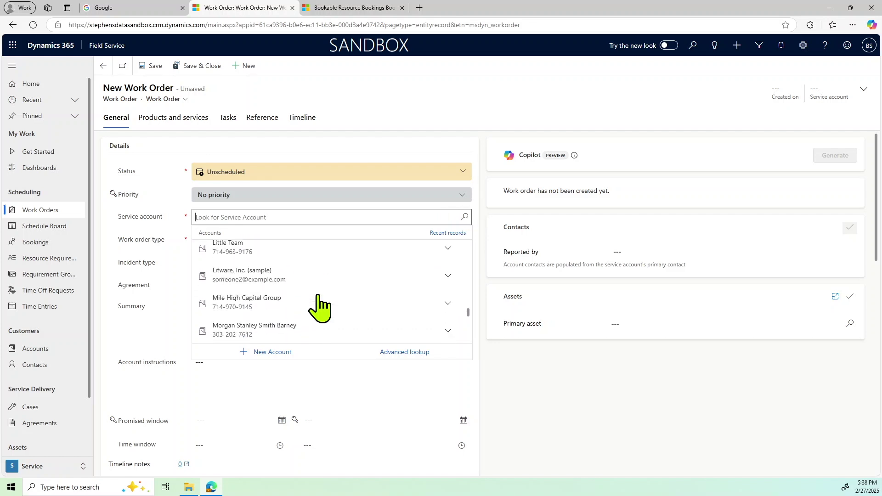
scroll(319, 295, up, 2)
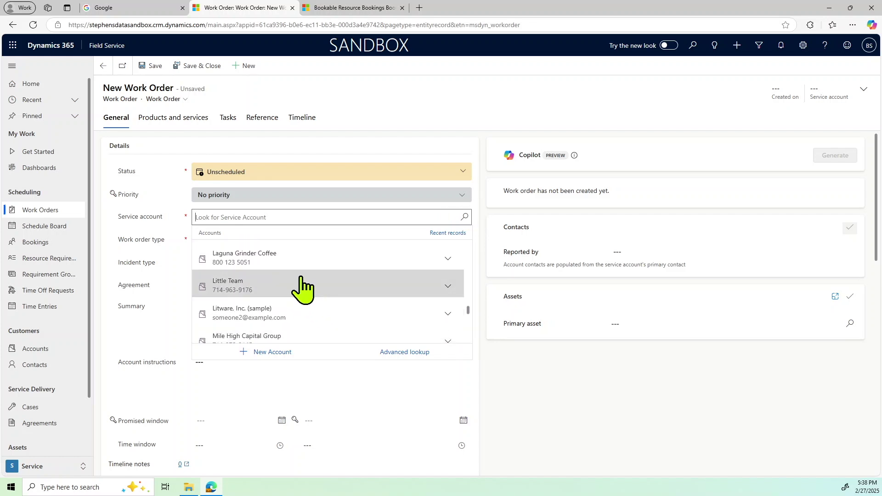
click(300, 260)
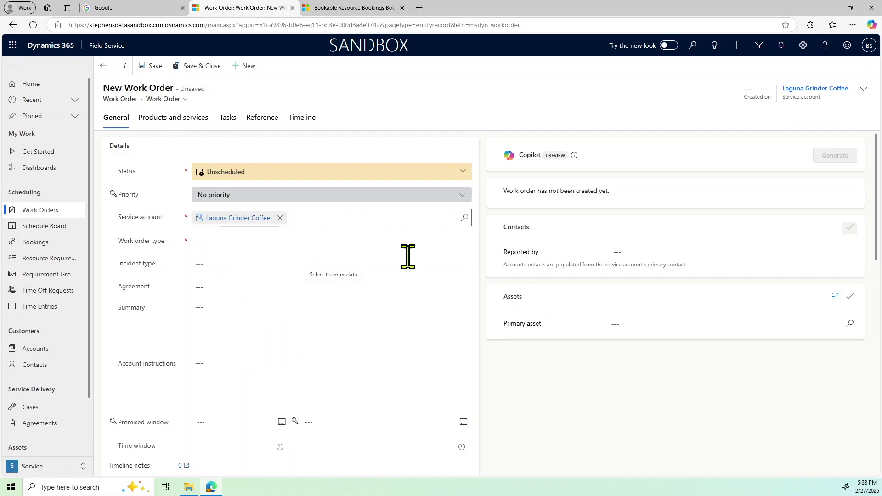
Set work order type to Installation Service and incident type to Install Cafe Duo
click(463, 240)
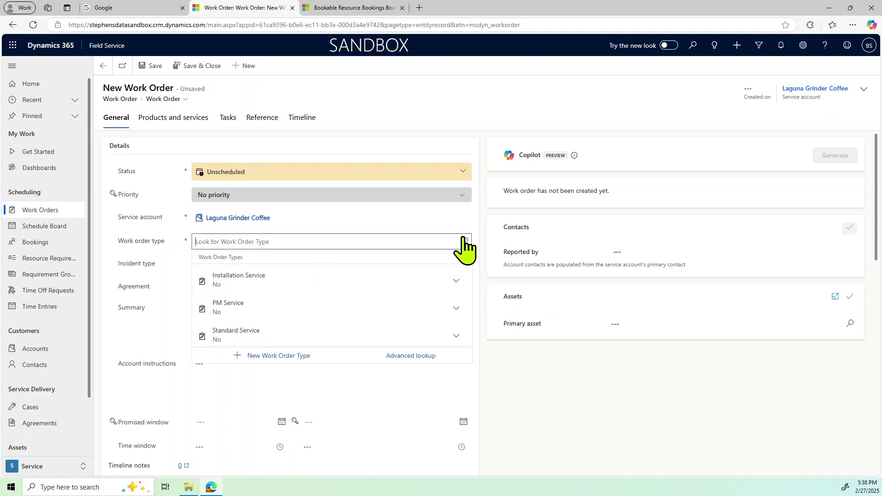
click(259, 281)
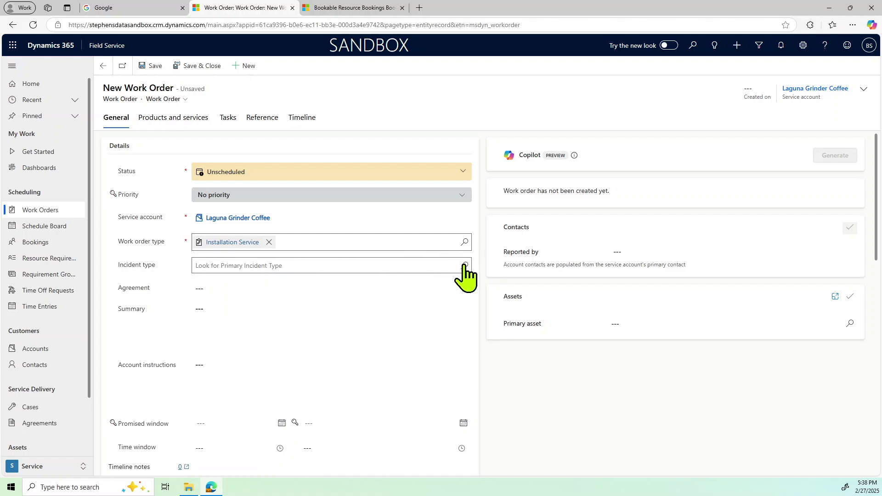
click(464, 266)
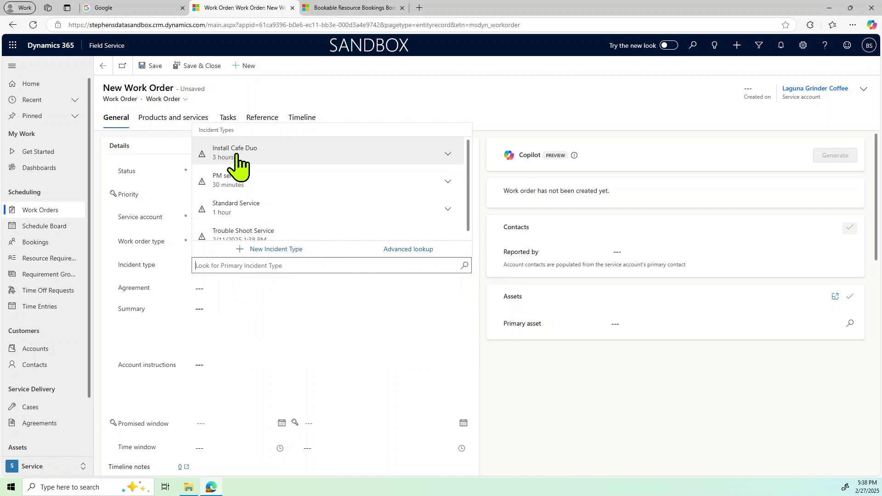
click(236, 158)
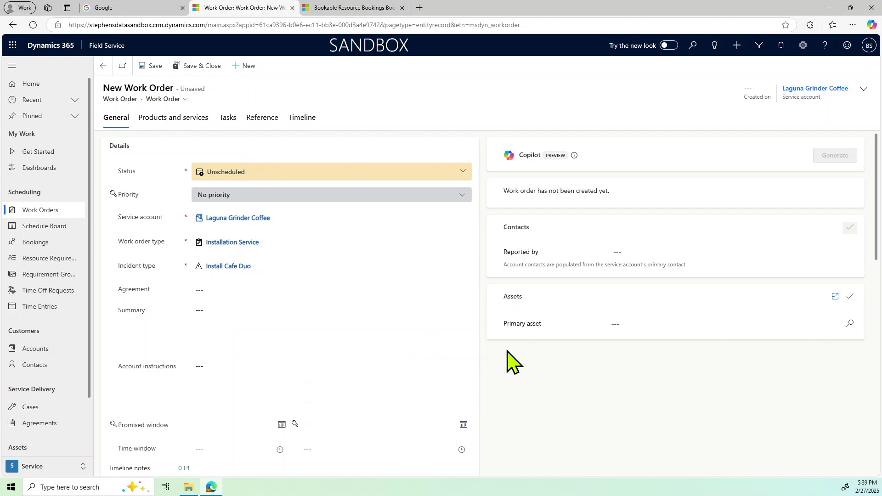
scroll(515, 383, down, 2)
scroll(515, 384, down, 1)
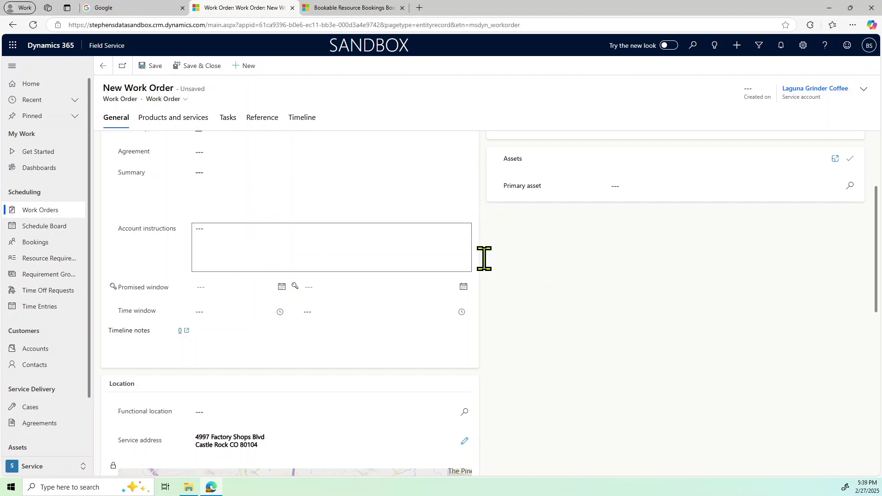
scroll(604, 305, down, 3)
scroll(604, 305, down, 2)
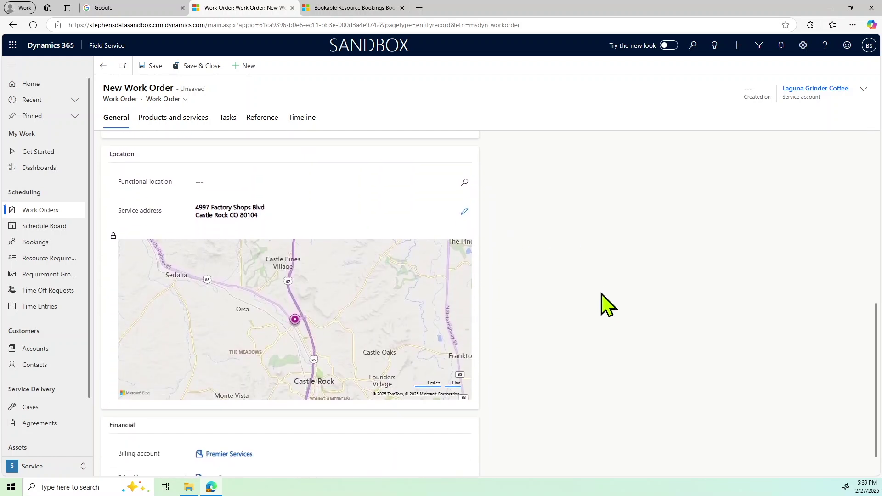
scroll(601, 304, down, 1)
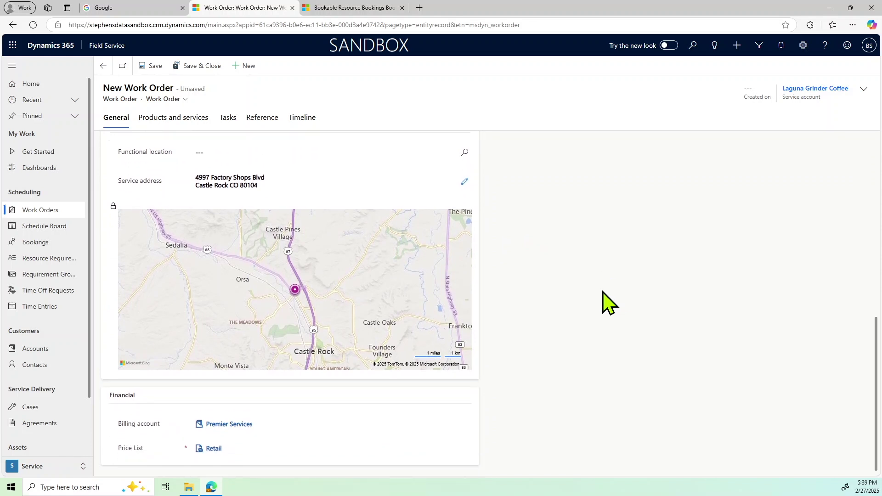
scroll(602, 302, up, 1)
scroll(558, 303, down, 1)
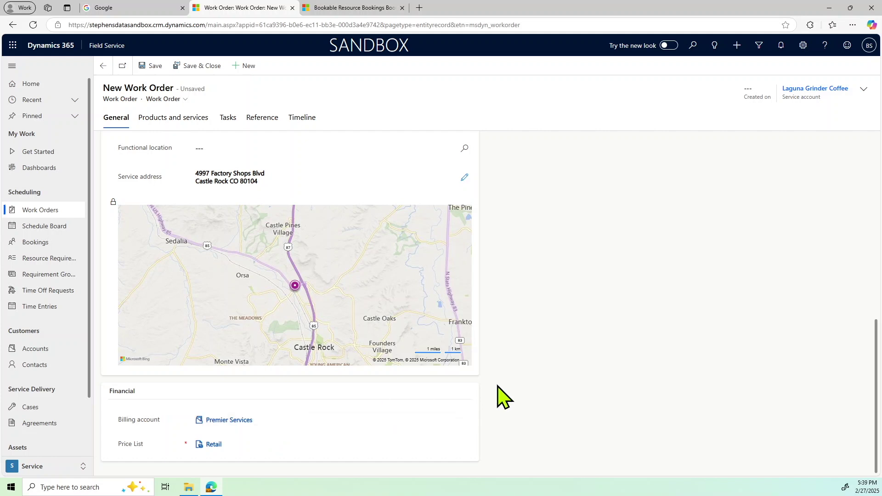
scroll(504, 397, up, 10)
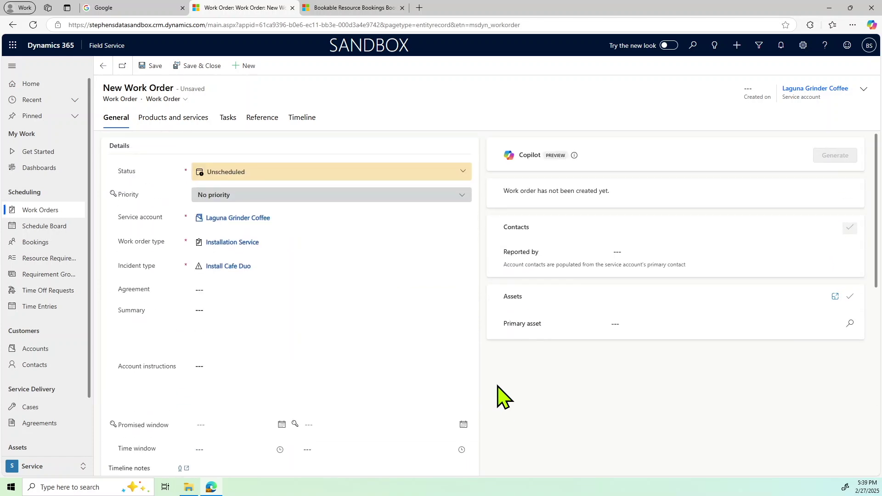
scroll(504, 397, down, 10)
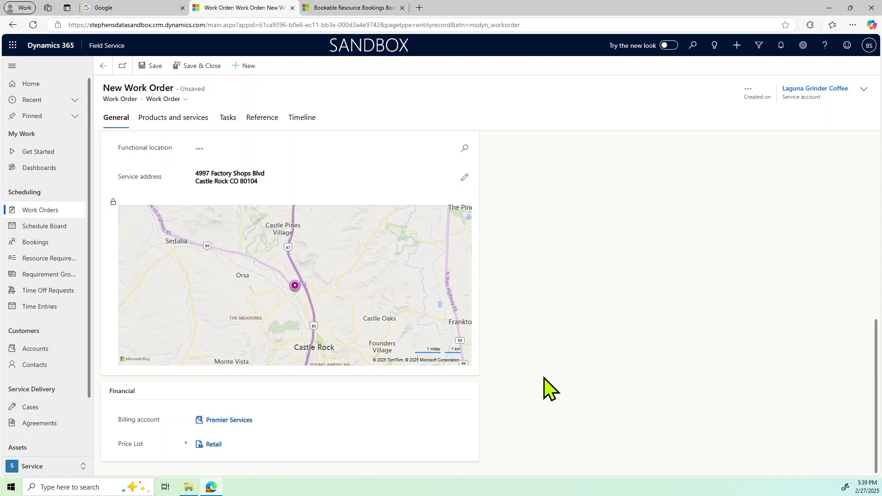
scroll(549, 388, up, 10)
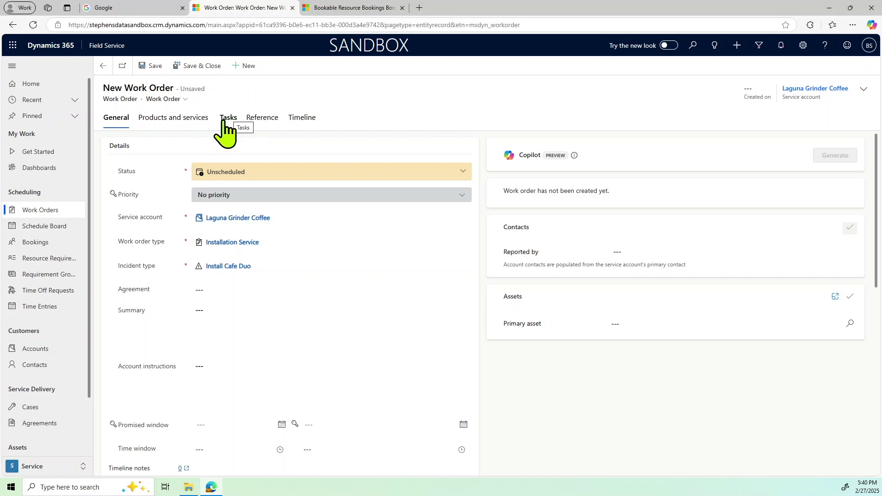
Save the work order as 00016 and refresh until its three service tasks appear
click(154, 67)
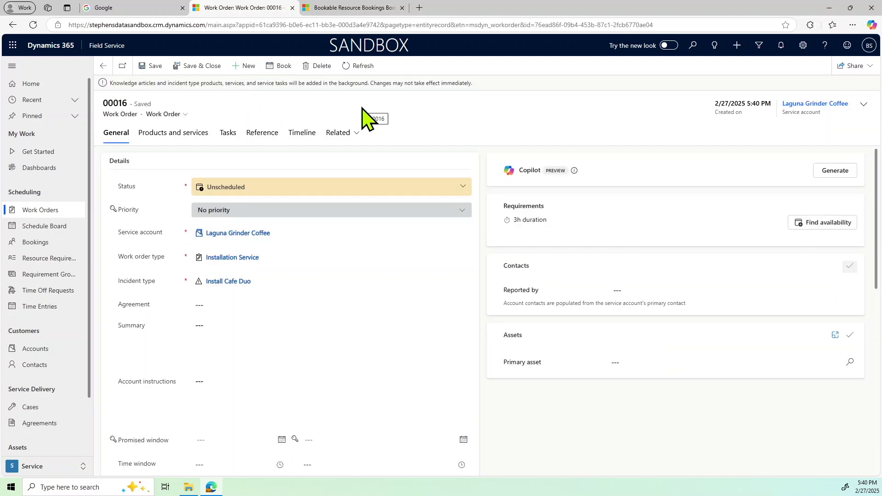
click(229, 132)
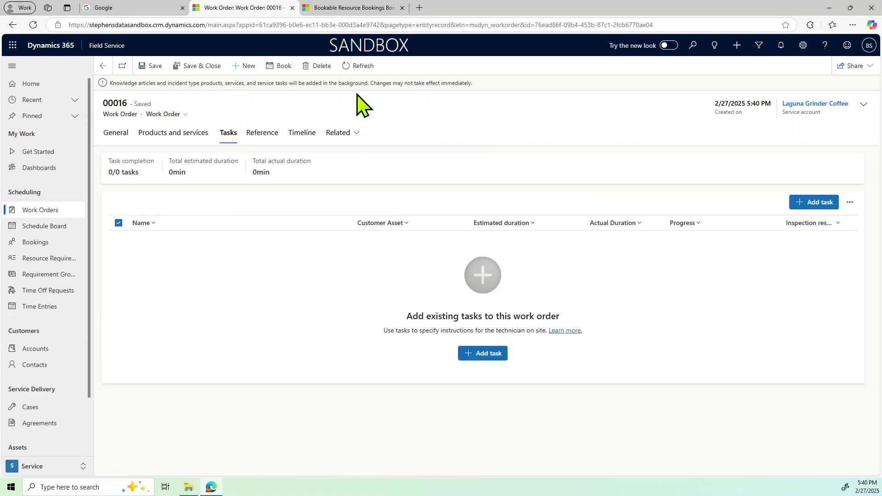
click(358, 66)
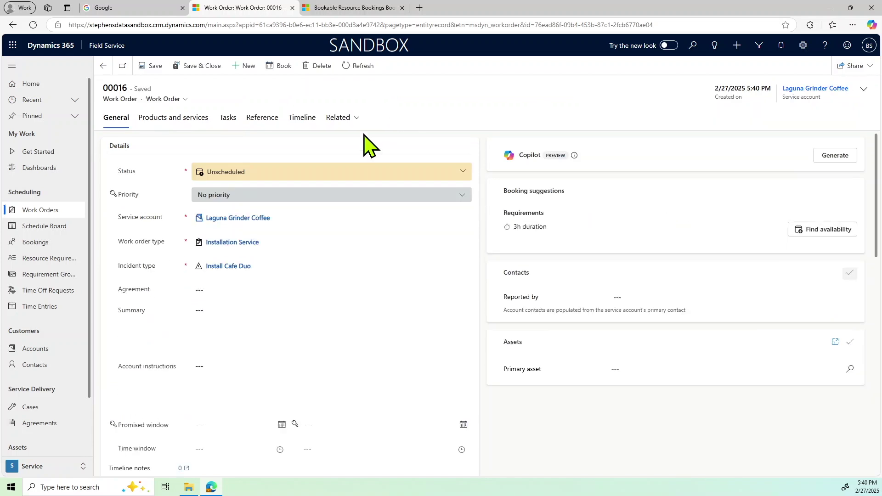
click(230, 120)
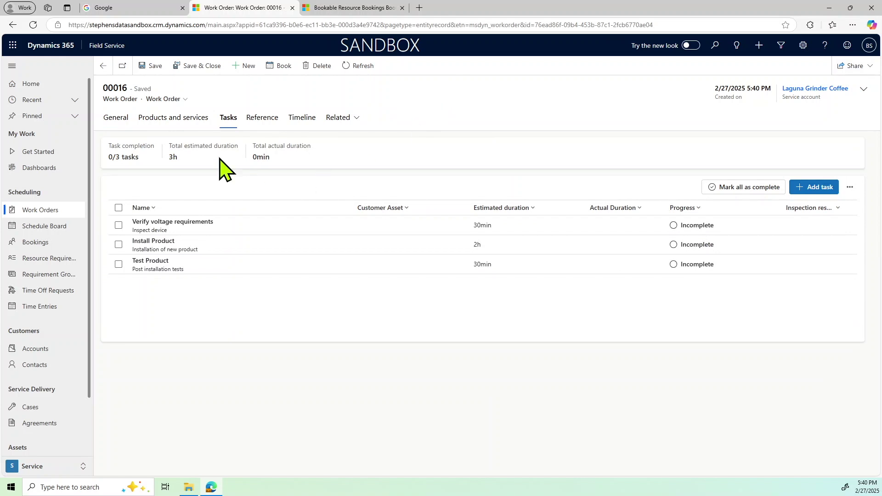
click(115, 118)
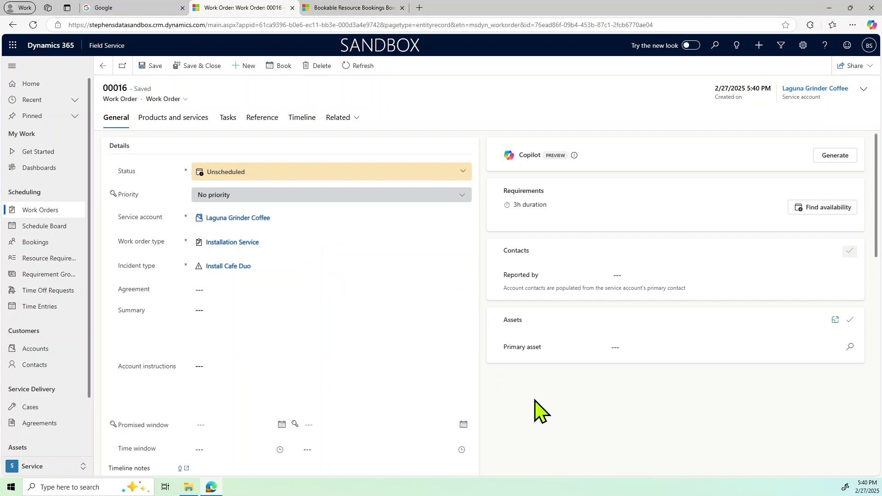
Review work order 00016's three incomplete tasks, then its products and services at $0.00
scroll(537, 411, down, 3)
scroll(537, 410, down, 4)
scroll(537, 411, up, 7)
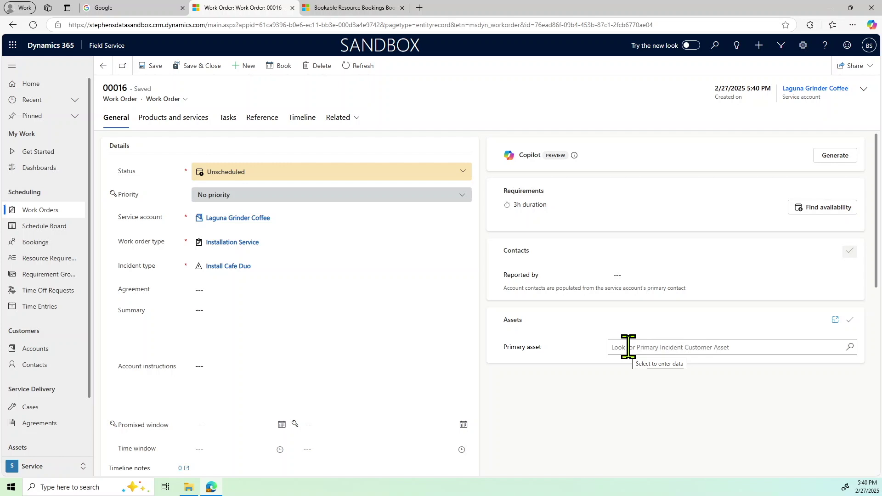
click(228, 122)
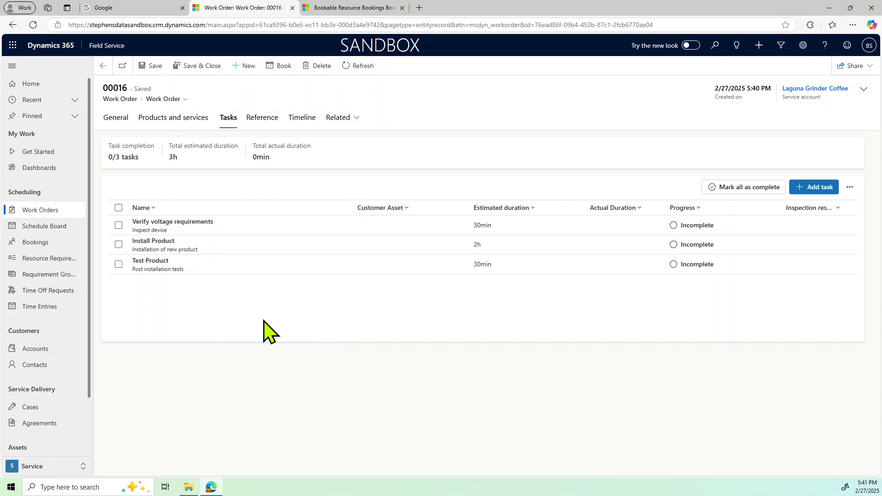
click(198, 119)
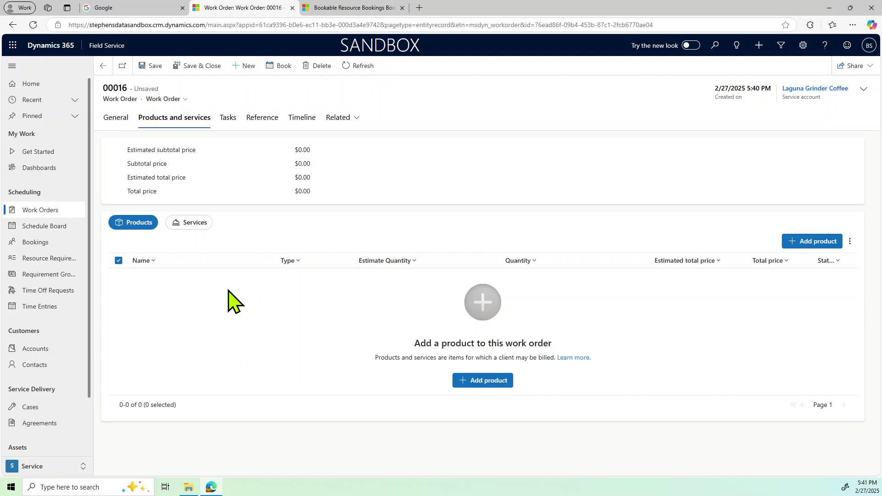
Recheck the General details, then Save & Close work order 00016
click(115, 118)
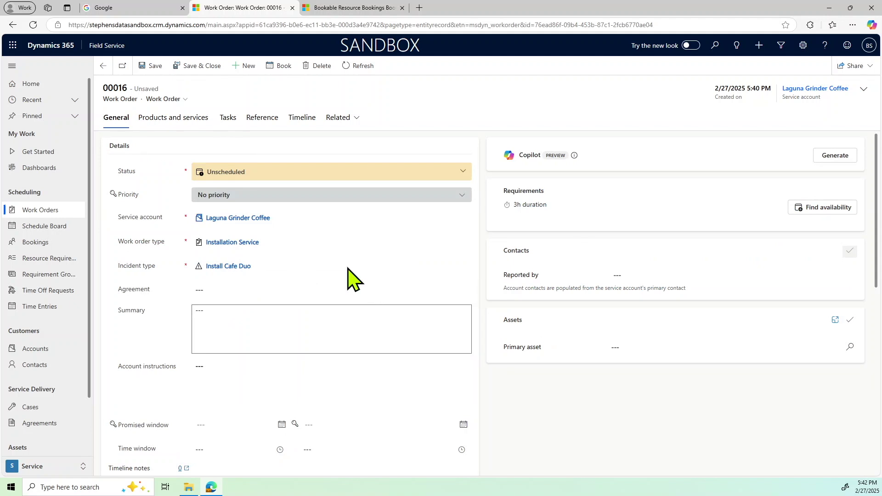
click(183, 76)
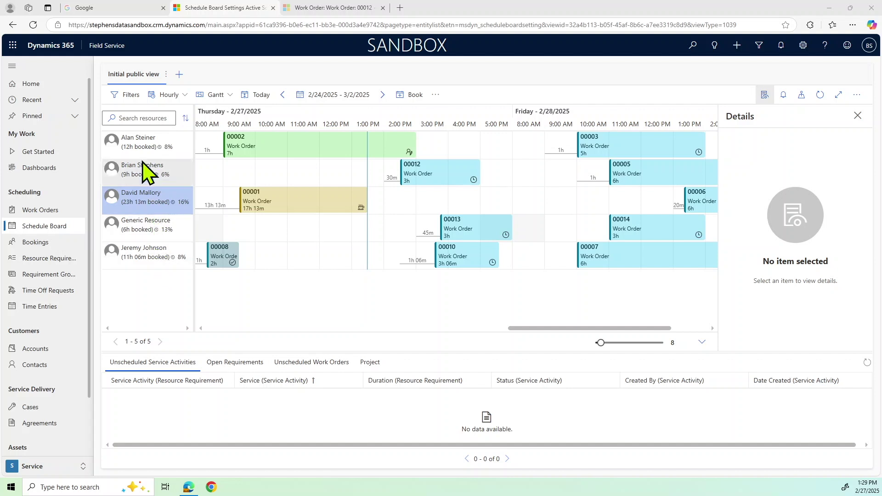
Load the top resource on the Schedule Board into the Details pane
click(142, 146)
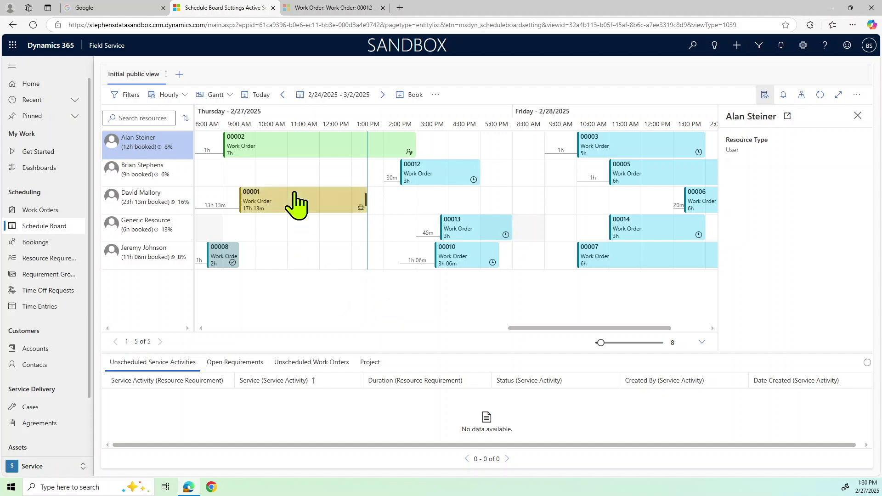
Check the details of the scheduled bookings, then display the Schedule Board resource filters
mouse_move(325, 149)
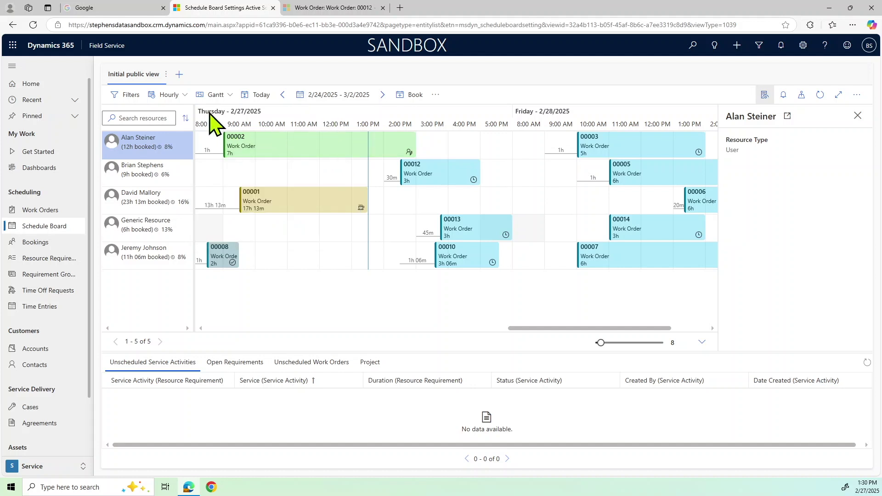
mouse_move(292, 147)
mouse_move(308, 204)
mouse_move(226, 264)
mouse_move(438, 179)
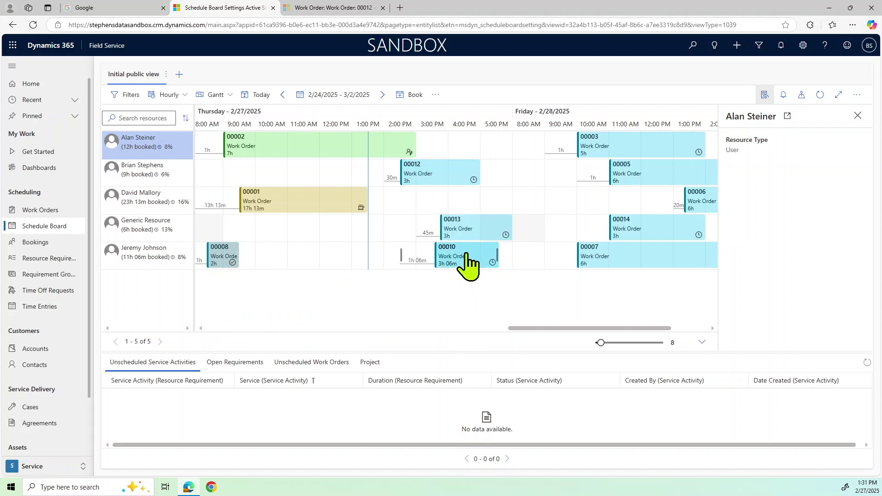
mouse_move(466, 254)
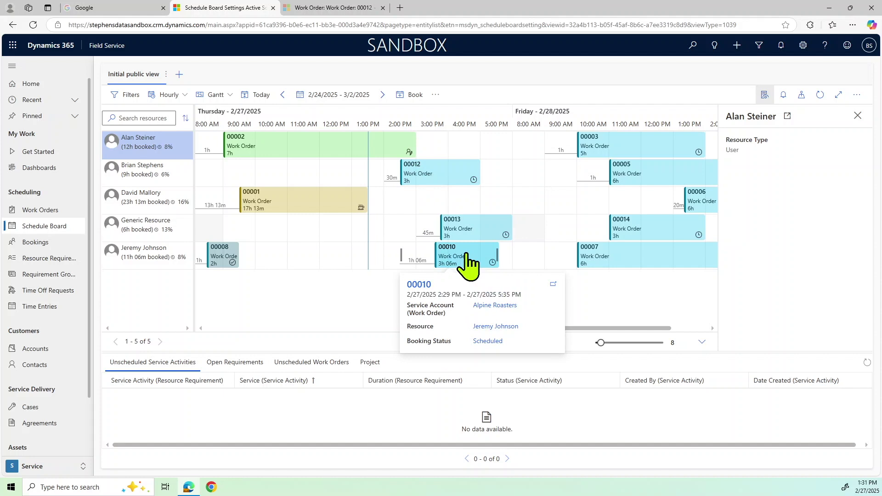
mouse_move(473, 231)
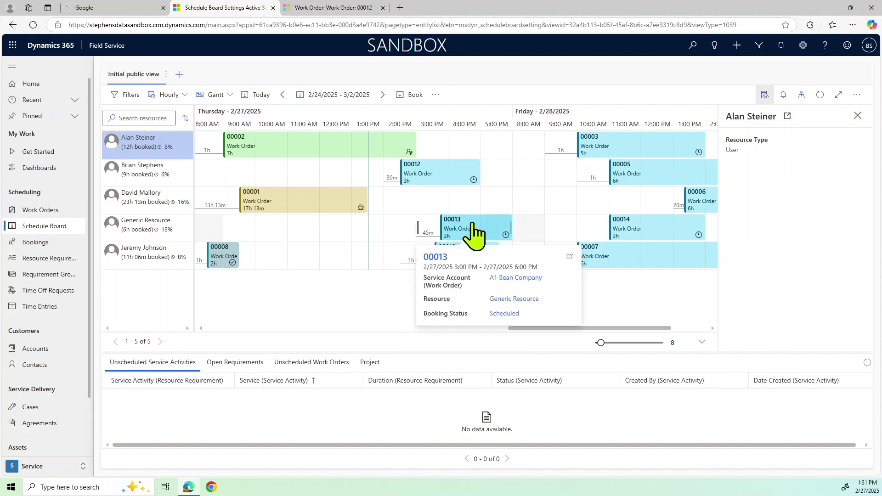
click(123, 95)
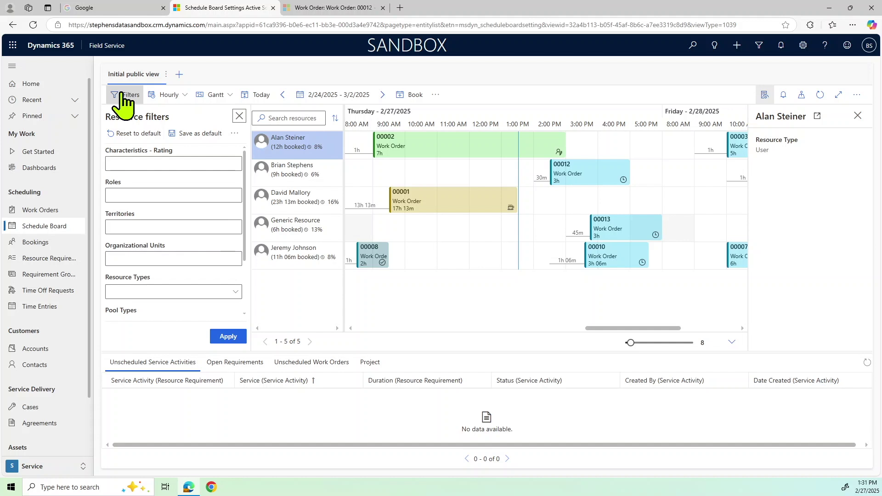
Close filters, list unscheduled work orders 00004, 00011, 00015, and advance to week 3/3/2025
click(239, 116)
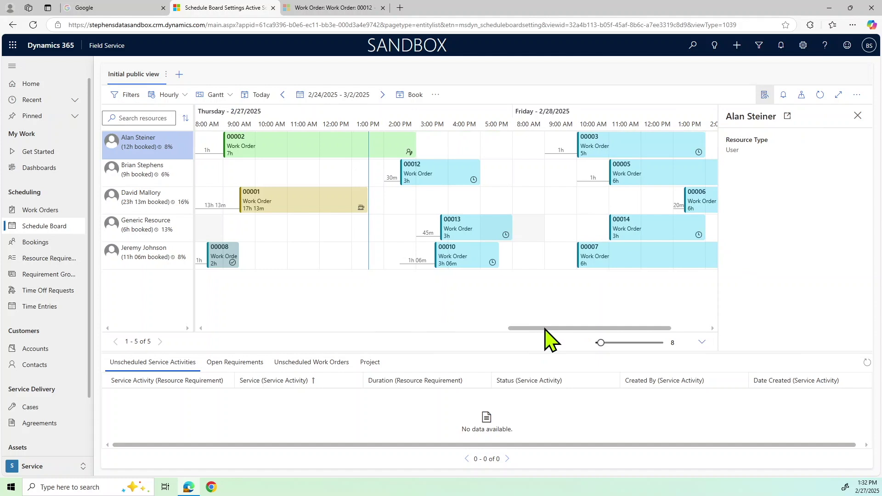
drag(545, 329, 585, 329)
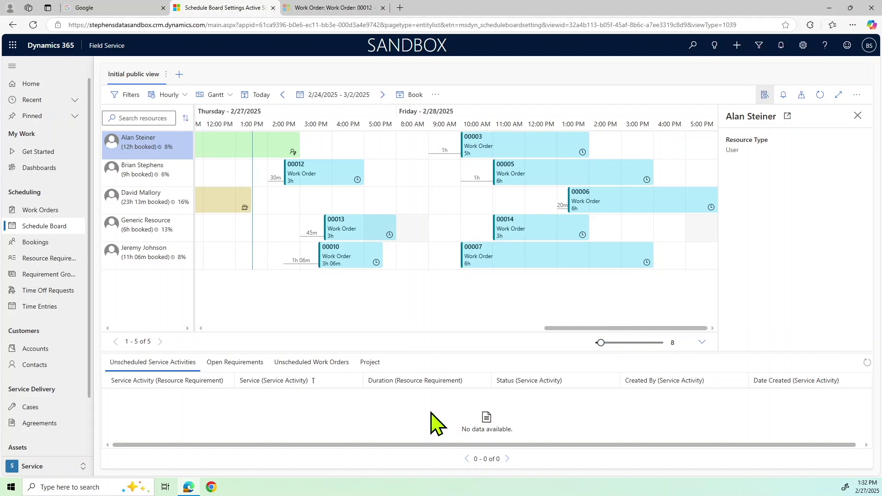
click(304, 367)
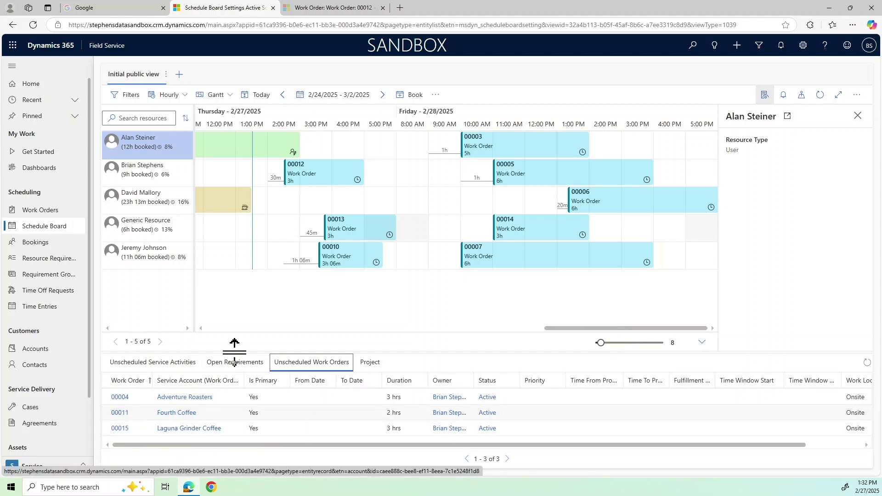
click(382, 95)
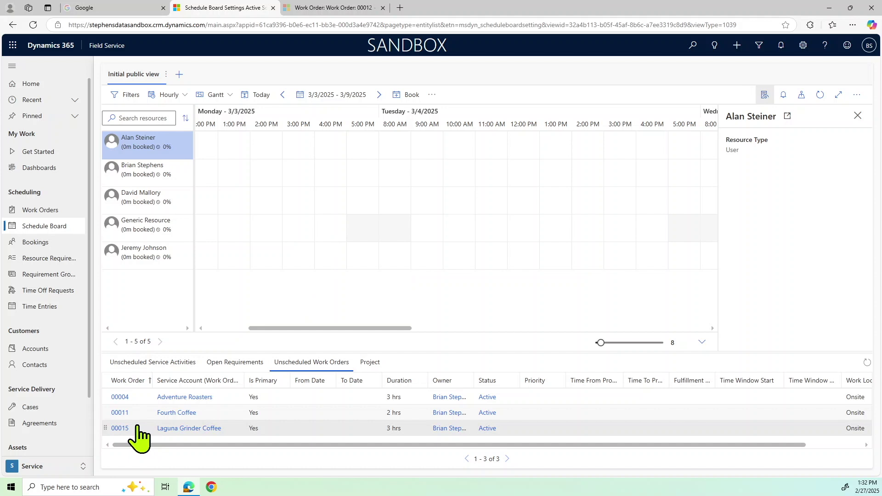
Book work order 00015 for Monday 3/3/2025, 1–4 PM, then return to week 2/24
drag(138, 428, 266, 180)
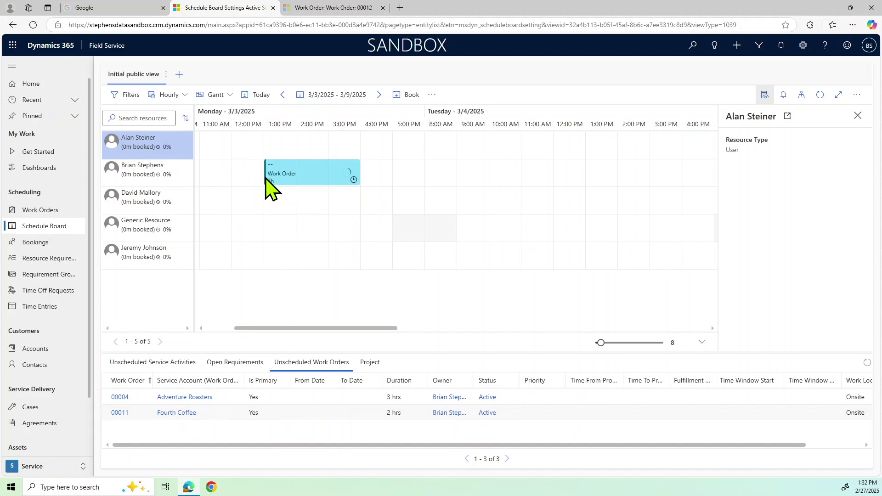
mouse_move(261, 175)
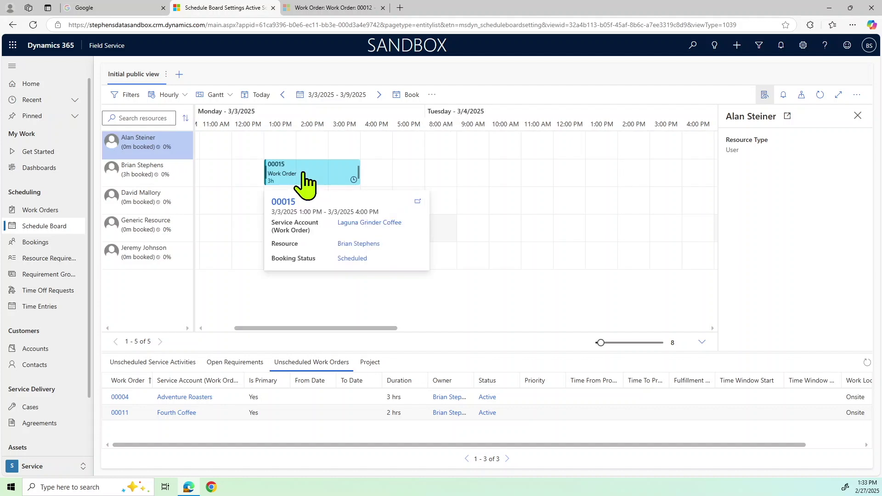
click(282, 95)
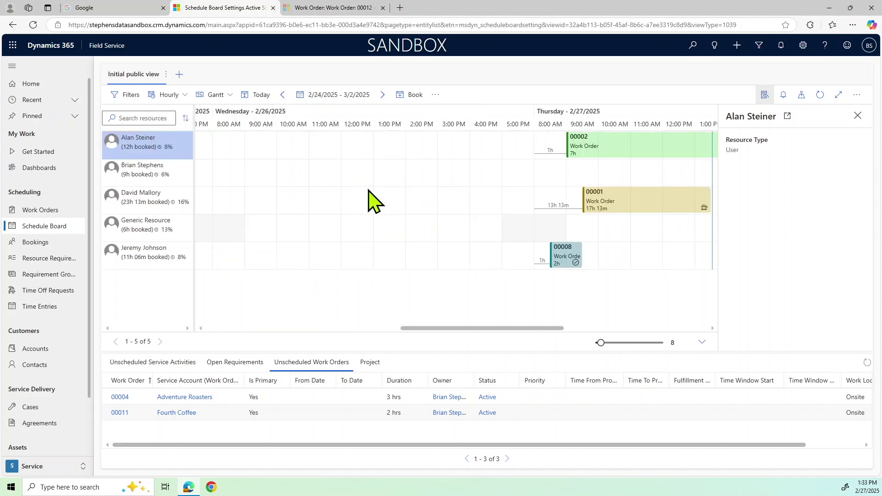
Scroll the Gantt timeline right across the 2/24–3/2/2025 week
drag(461, 328, 557, 333)
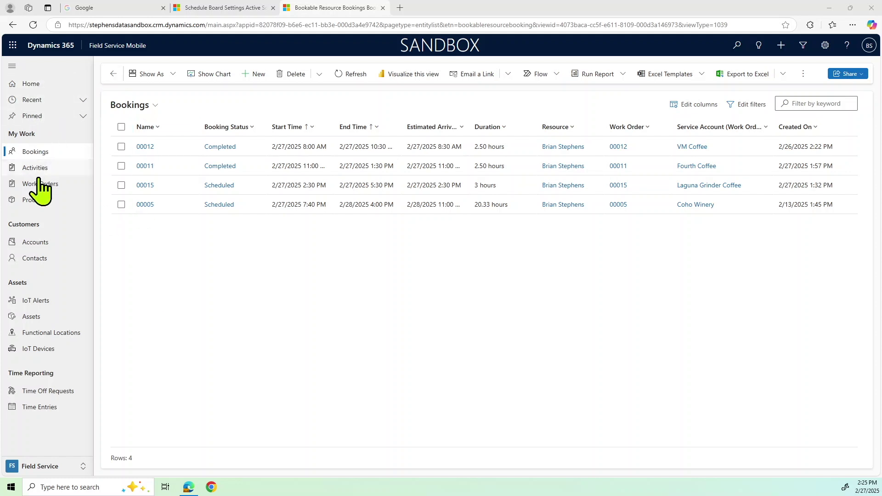
click(229, 9)
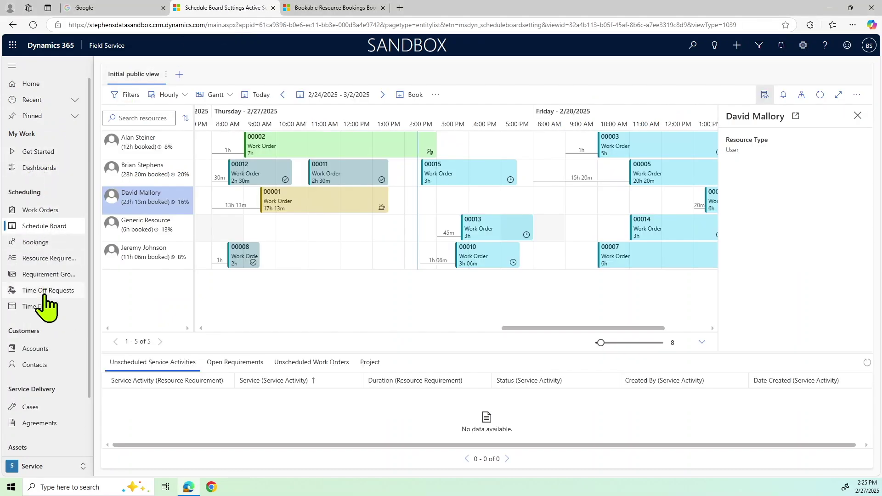
click(331, 9)
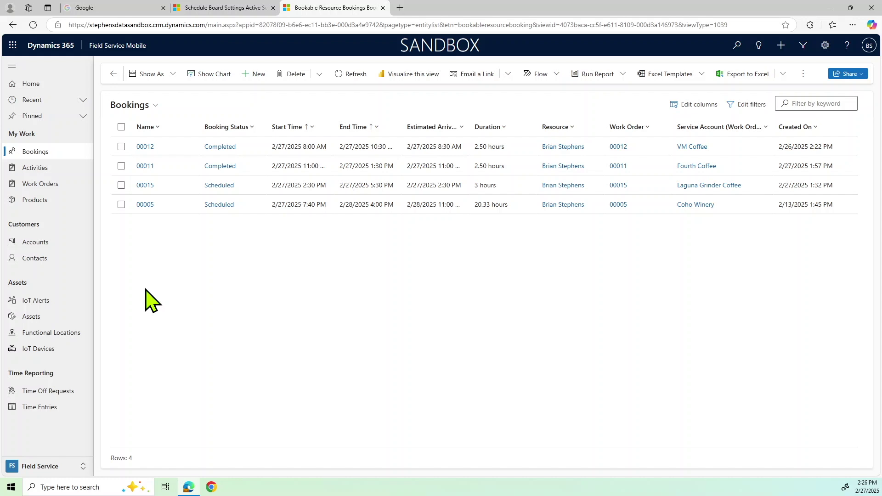
Move from the Work Orders list to the Bookings list in the sidebar
click(55, 184)
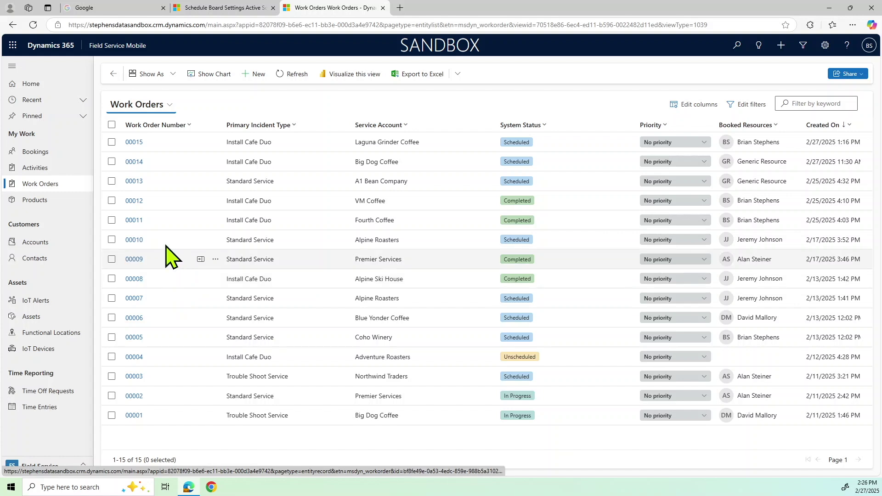
click(49, 151)
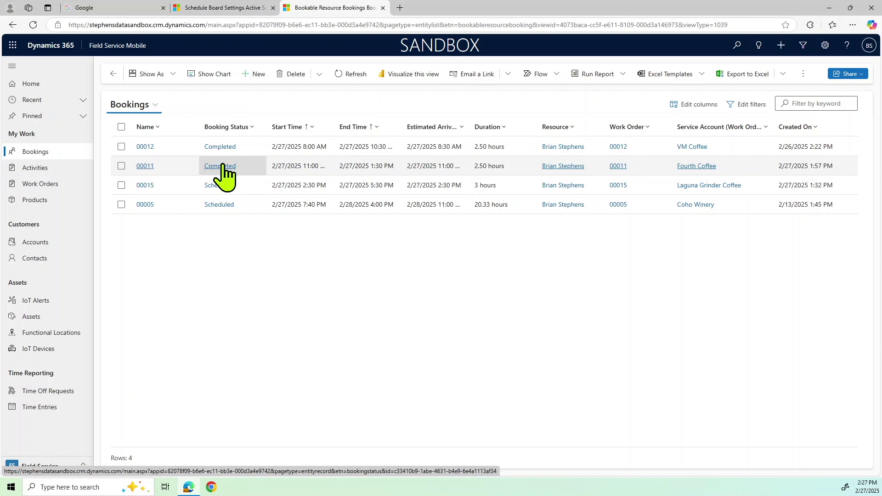
Set booking 00015's status to Traveling and save it
click(151, 185)
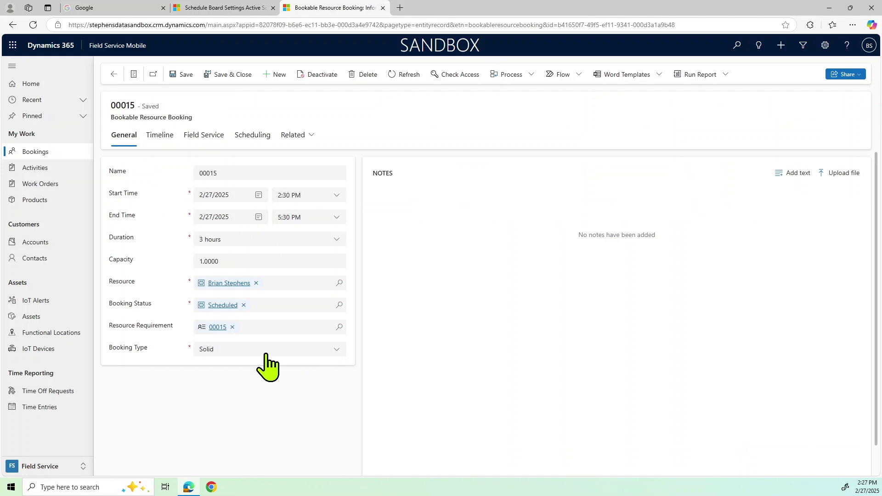
click(333, 305)
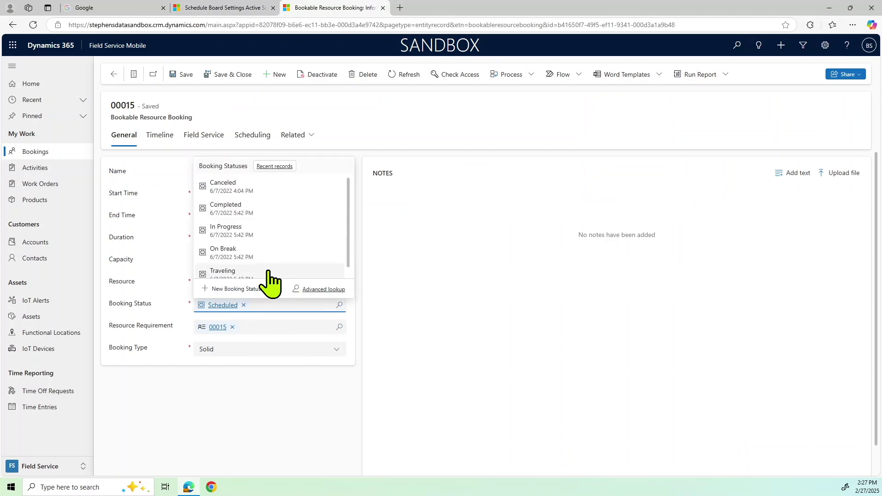
click(269, 271)
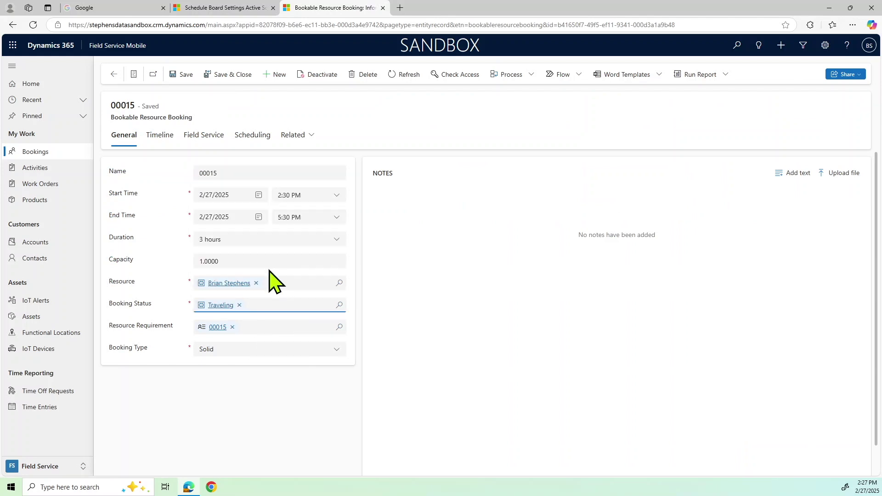
click(230, 76)
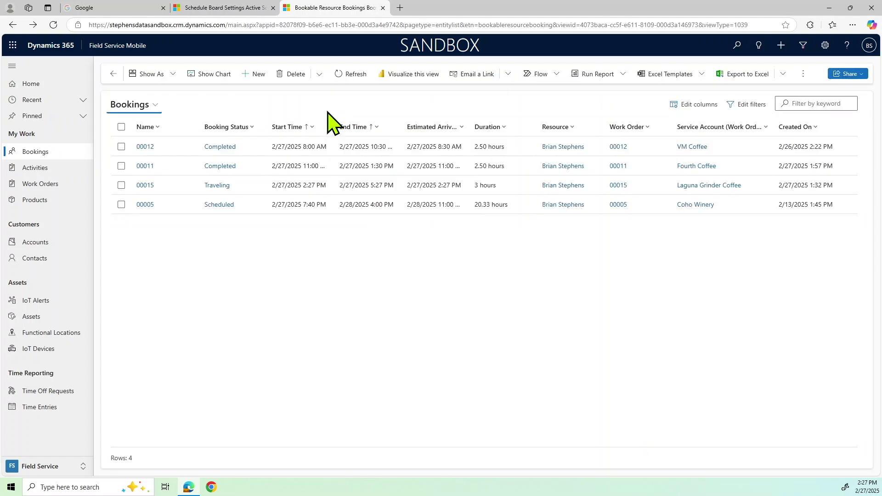
Glance at the schedule board, then return to the Bookings list
click(231, 8)
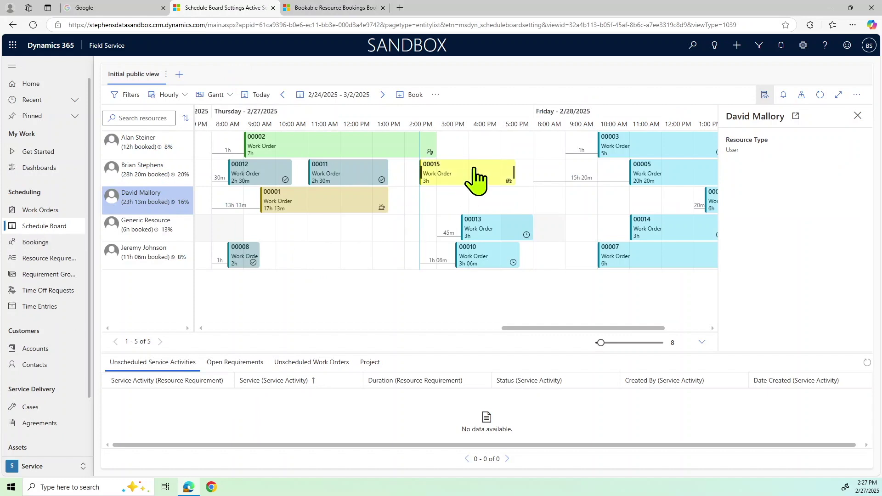
mouse_move(475, 180)
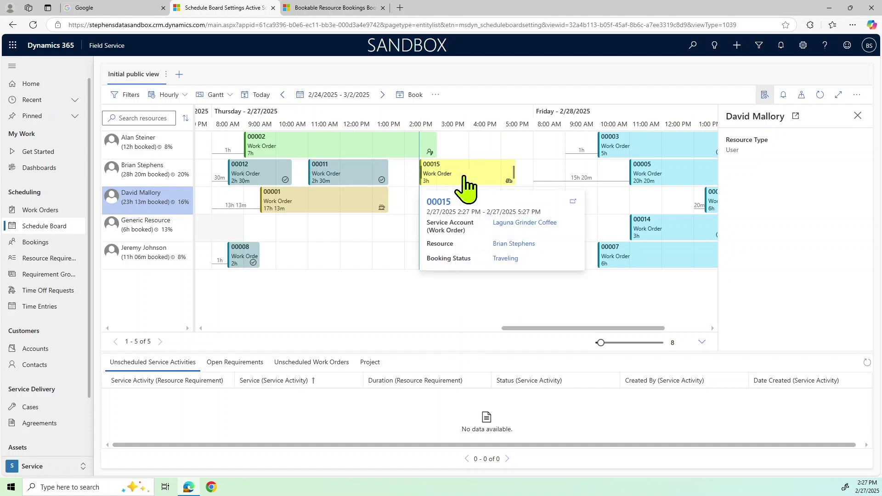
click(348, 9)
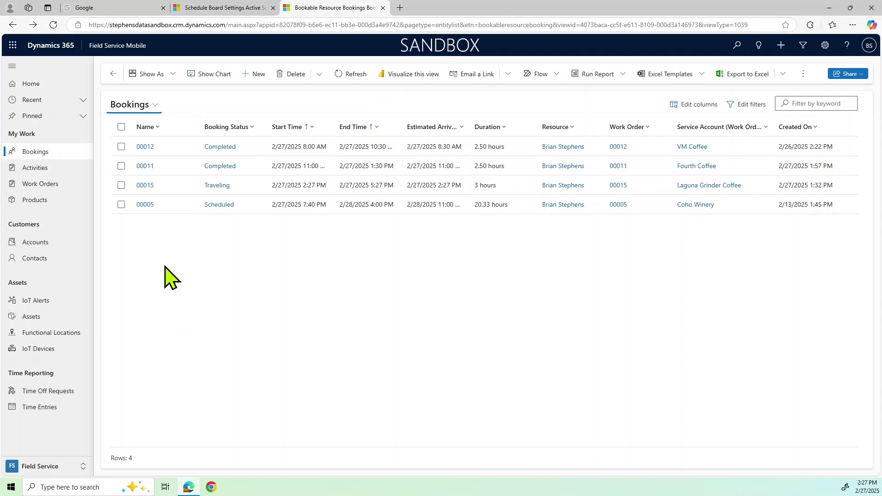
Set booking 00015's actual arrival time to 2/27/2025 2:30 PM and save
click(144, 186)
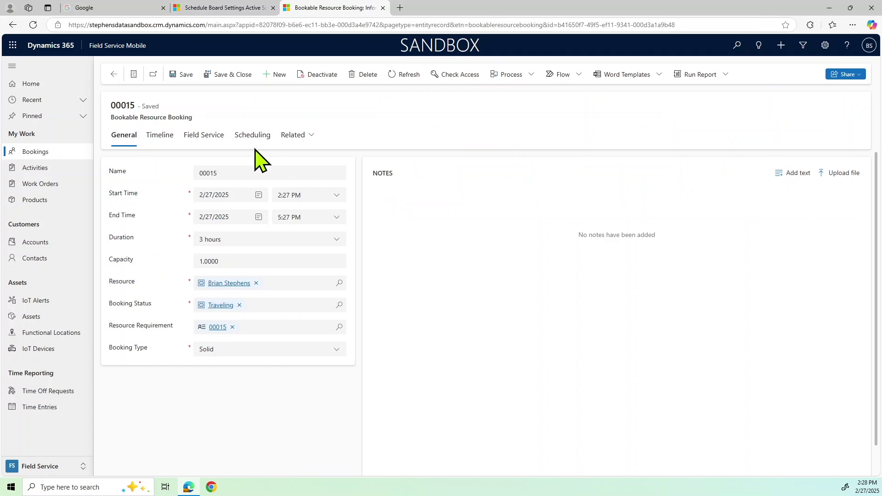
click(244, 140)
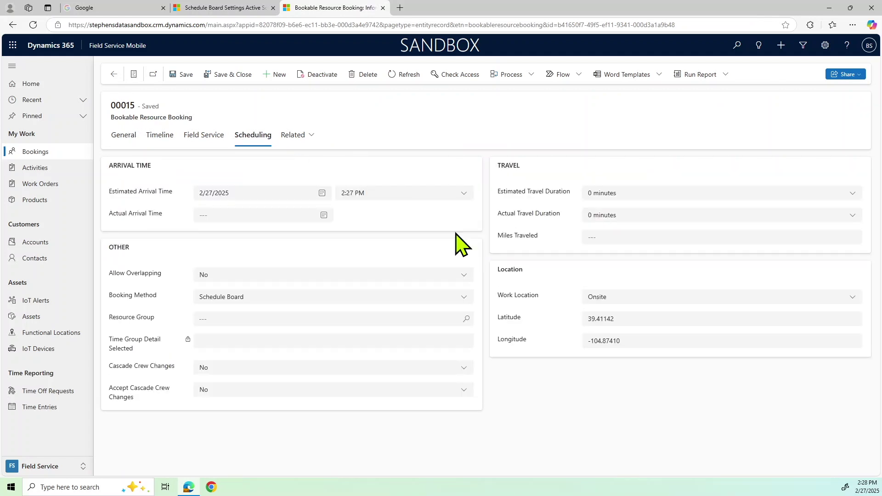
click(324, 215)
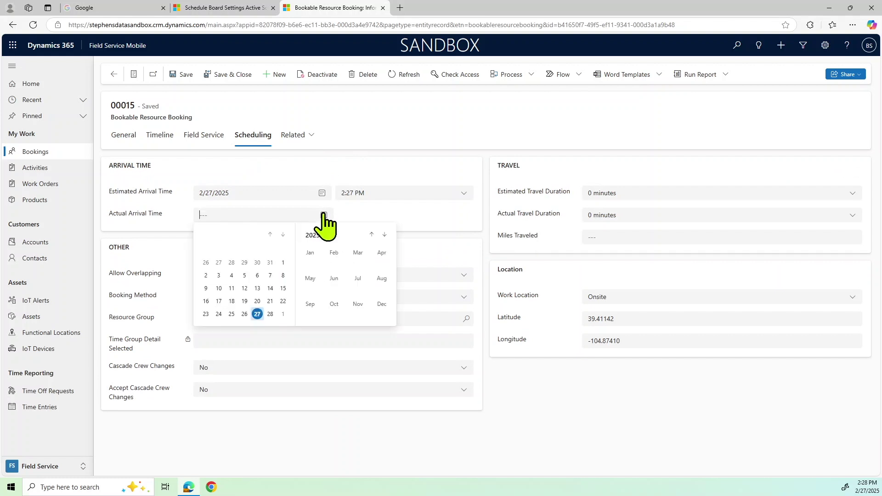
click(257, 314)
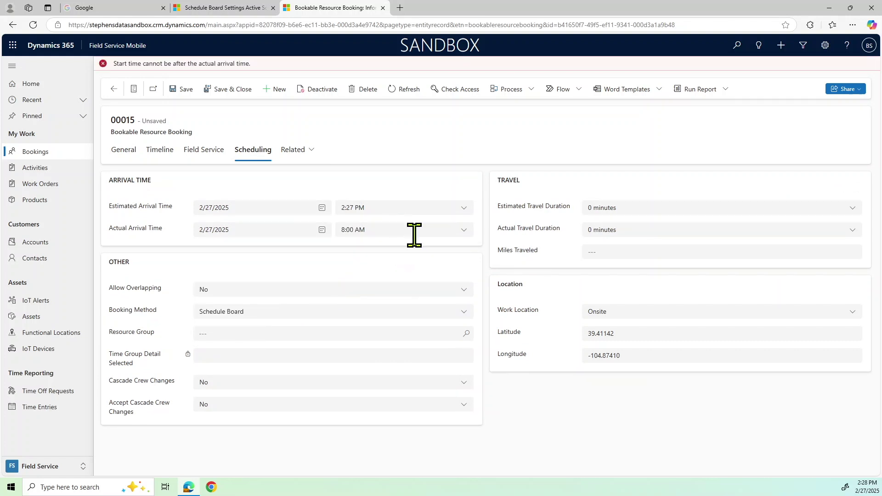
click(464, 231)
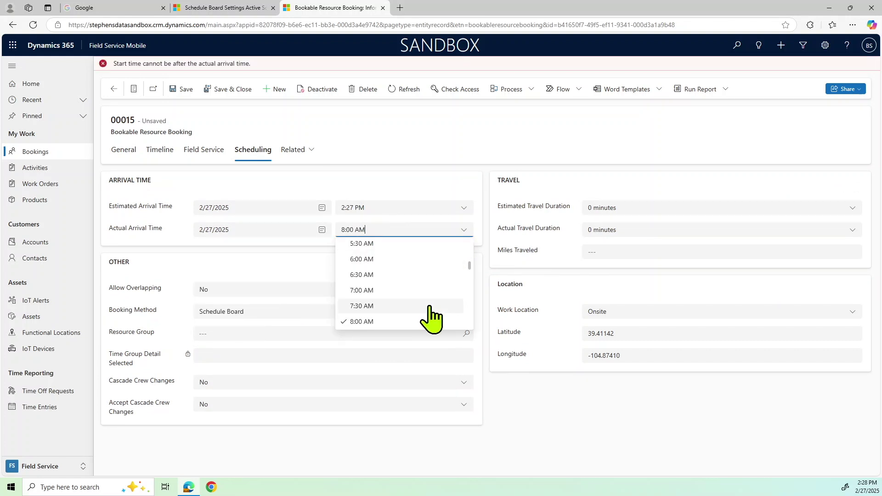
scroll(431, 317, down, 5)
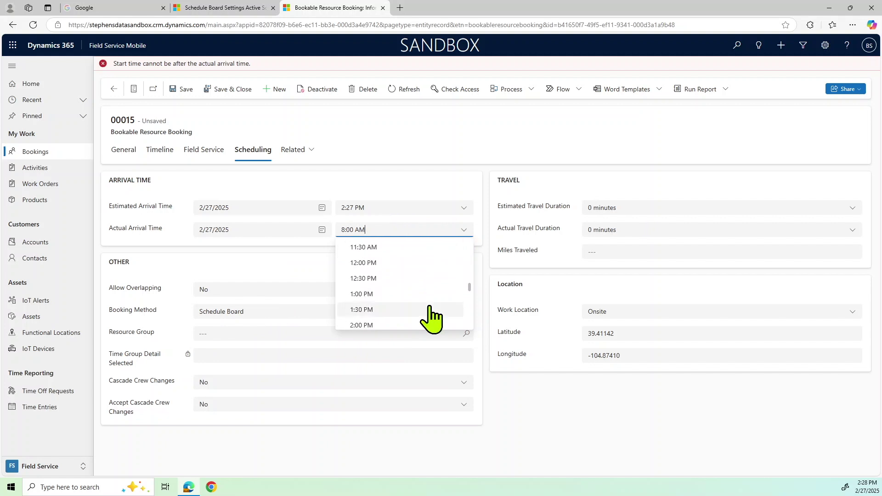
scroll(431, 317, down, 1)
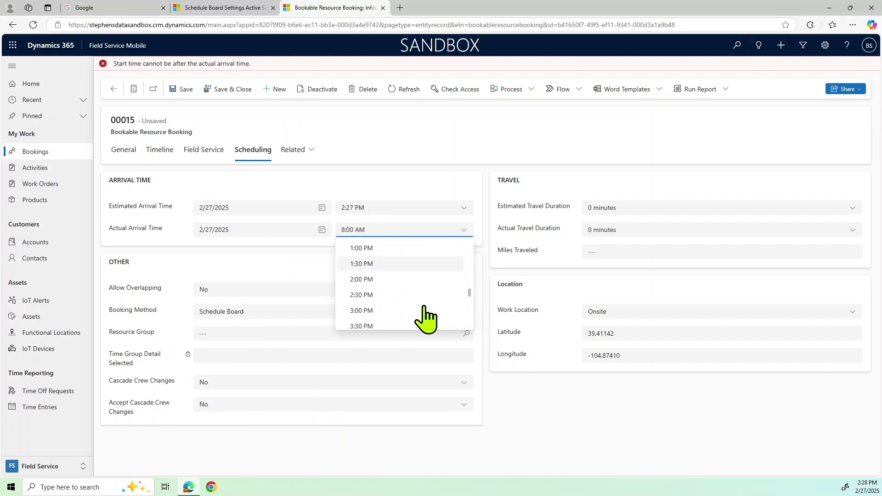
click(384, 296)
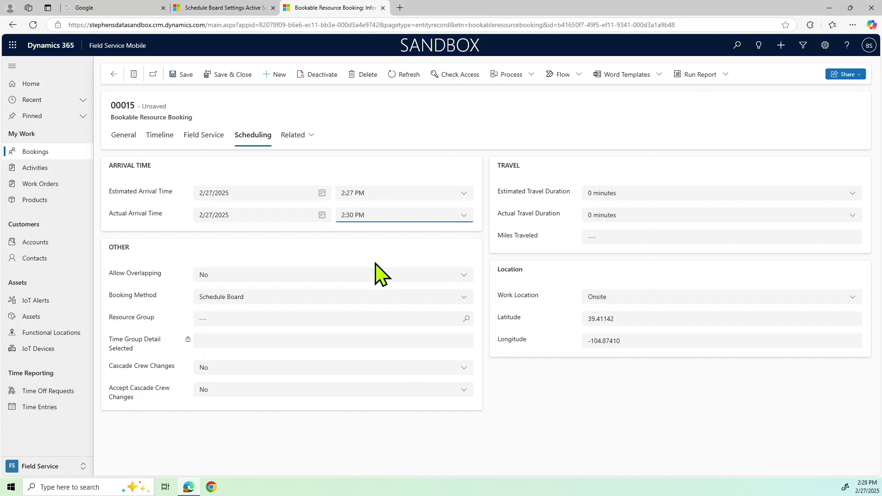
click(193, 76)
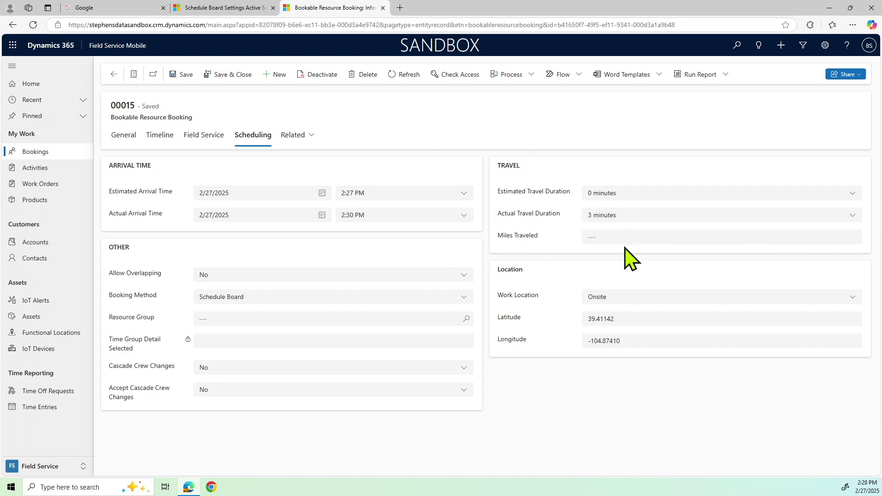
Enter 5 miles traveled and save and close the booking
click(621, 237)
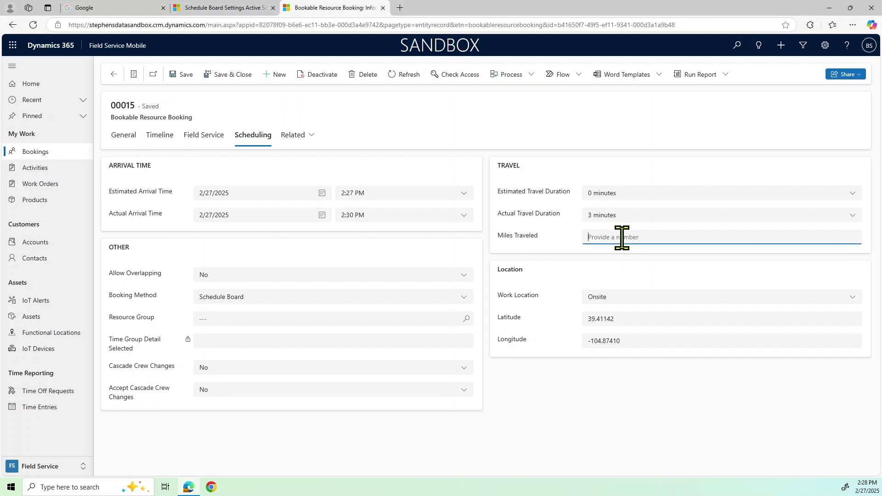
text(5)
click(223, 76)
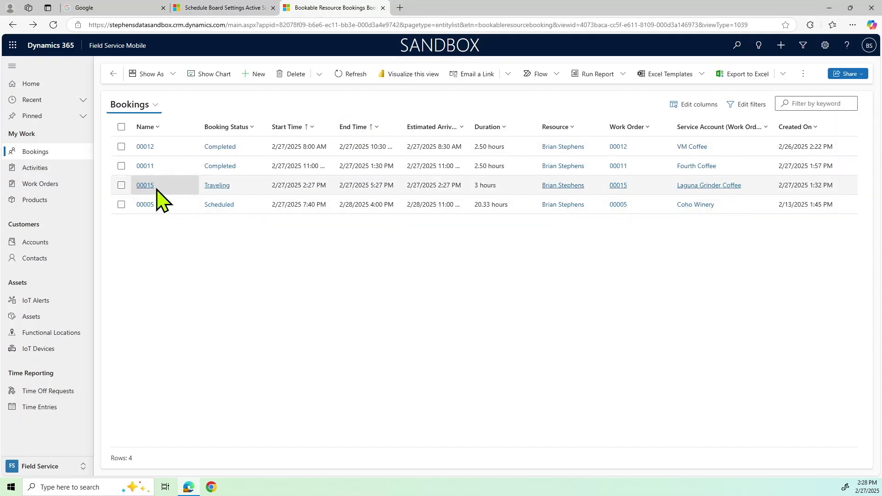
Reopen booking 00015, confirm its saved arrival details, and save it with status In Progress
click(145, 186)
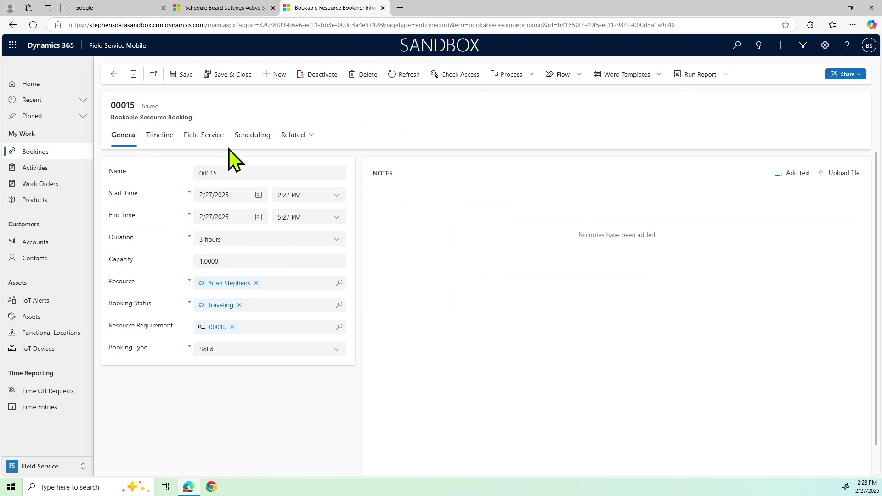
click(246, 135)
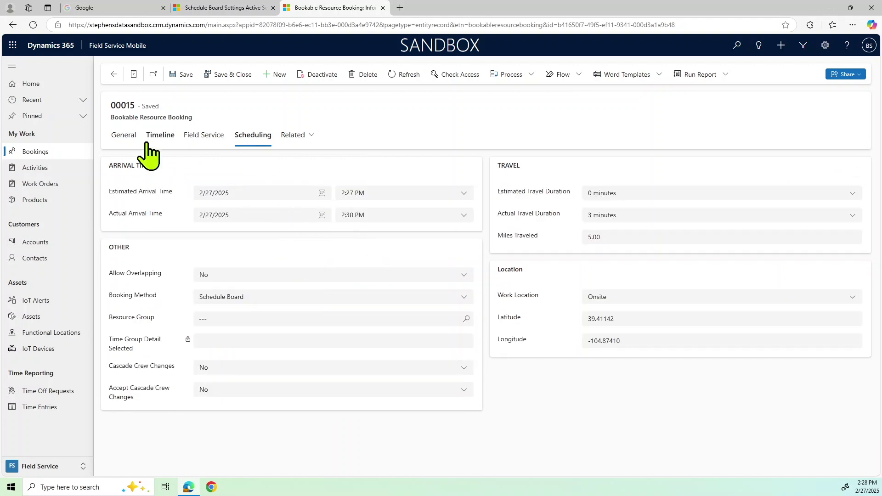
click(122, 136)
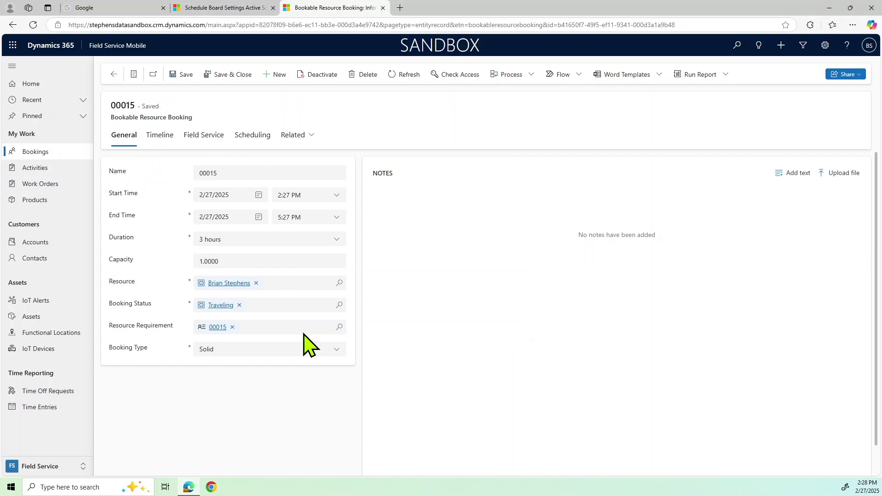
click(333, 306)
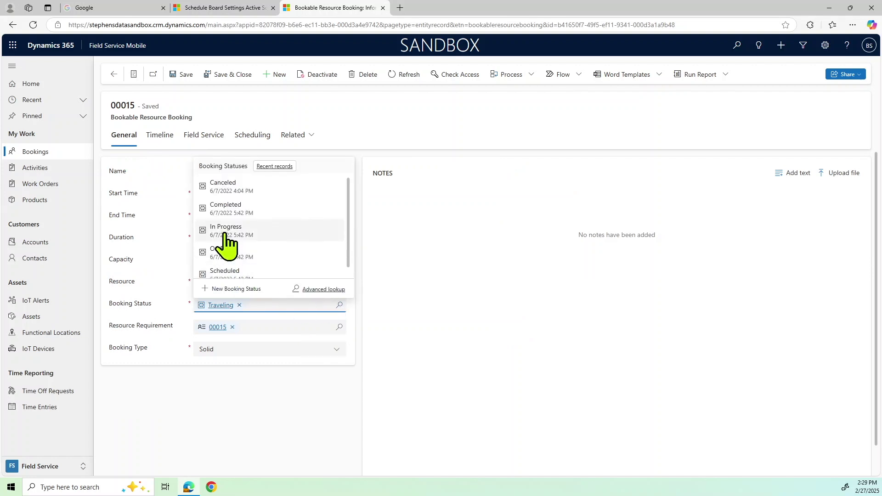
click(225, 230)
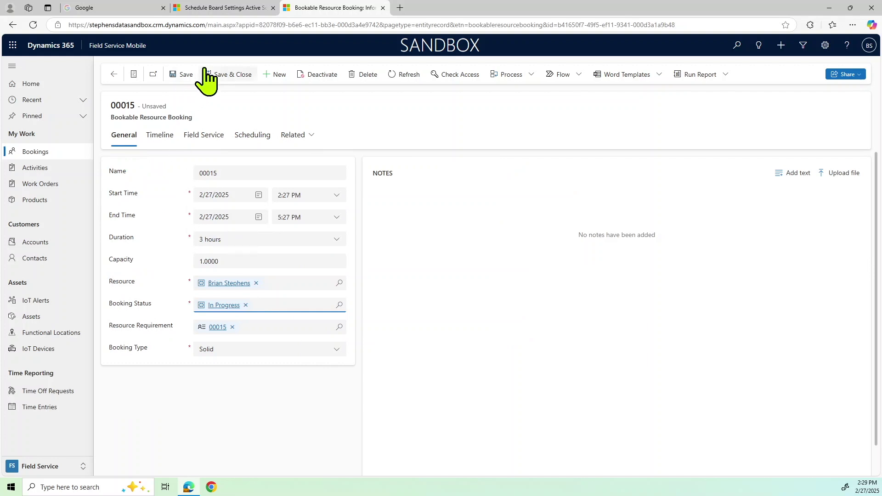
click(183, 75)
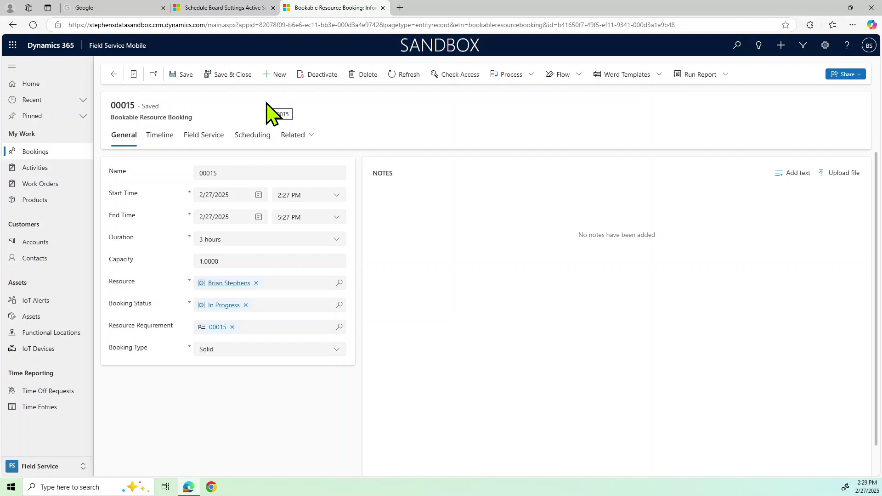
Close the booking, then open work order 00015 and view its three tasks
click(225, 74)
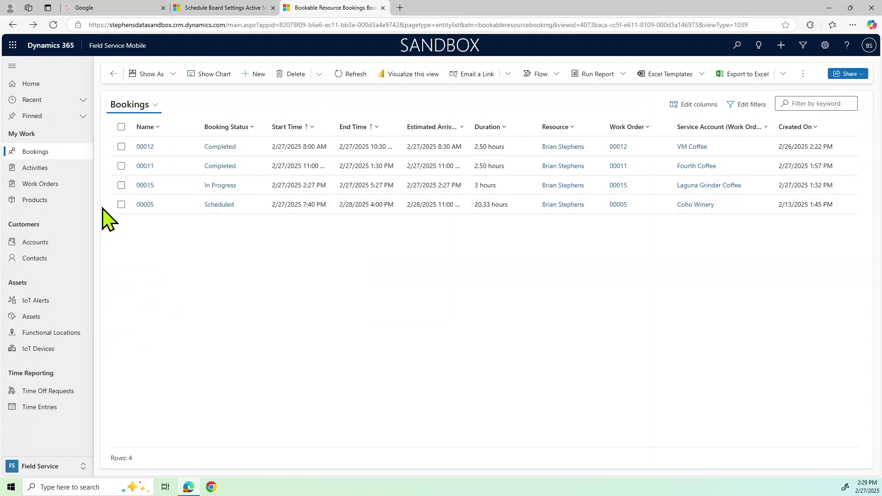
click(46, 184)
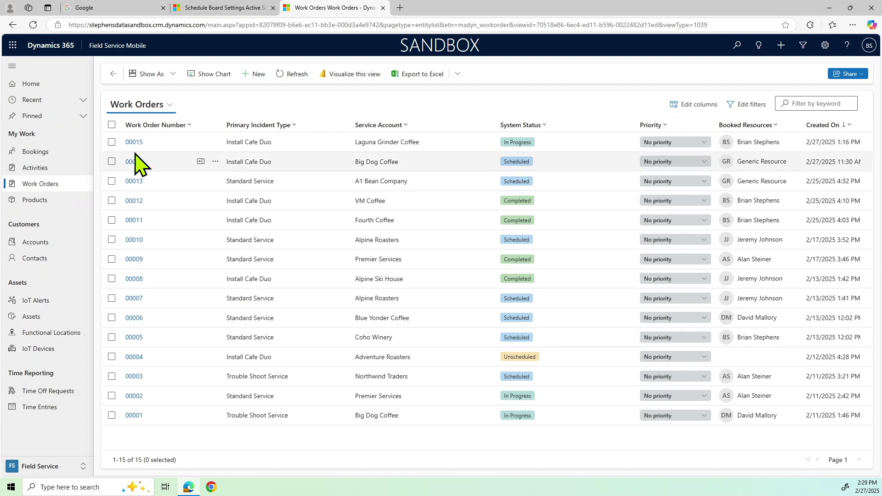
click(139, 142)
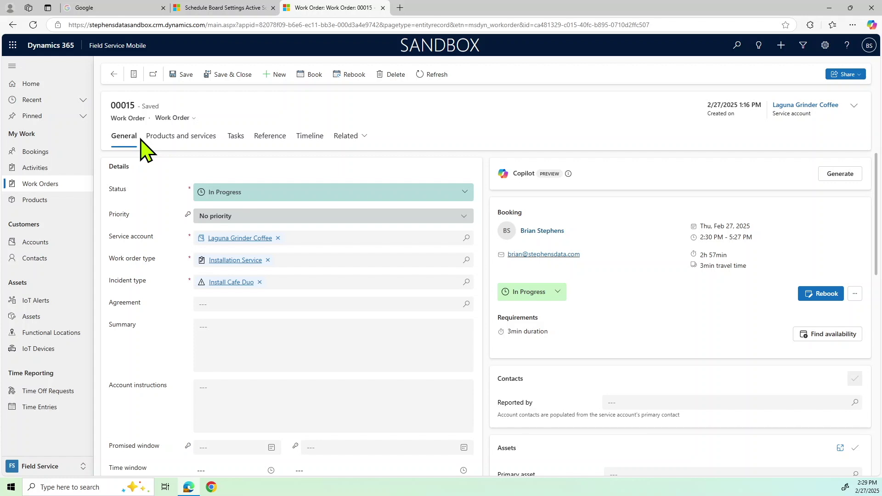
click(236, 138)
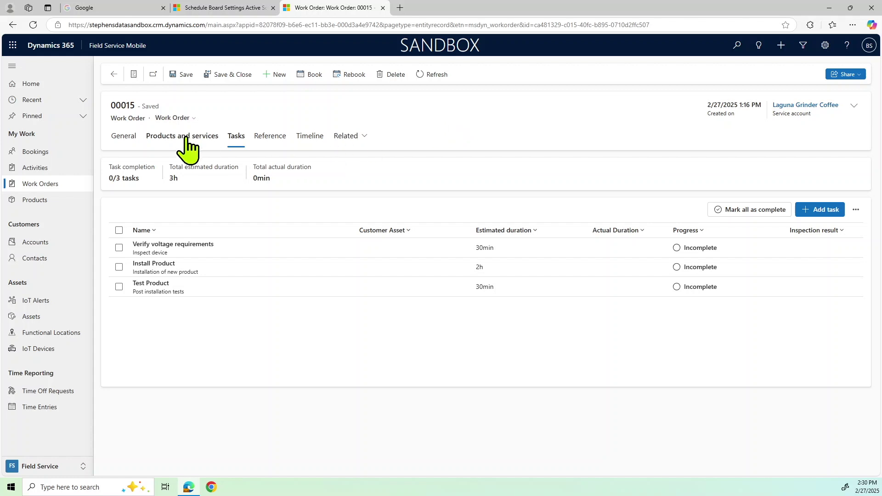
click(132, 138)
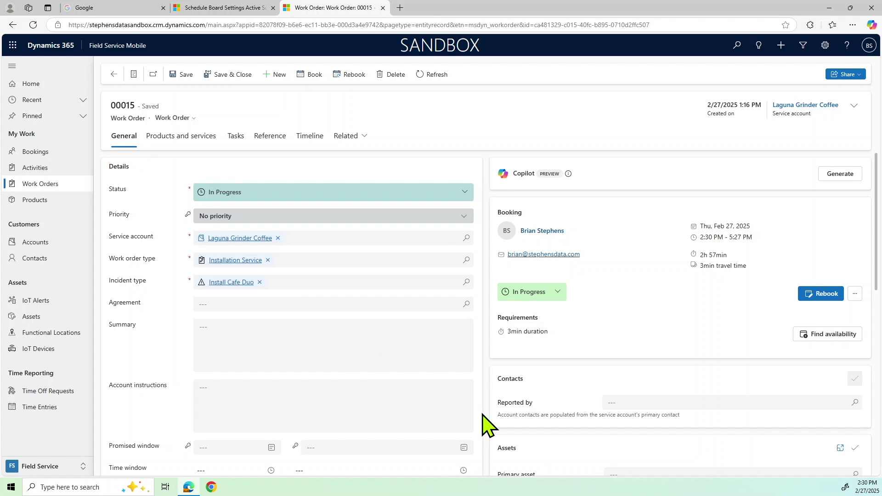
scroll(487, 427, down, 1)
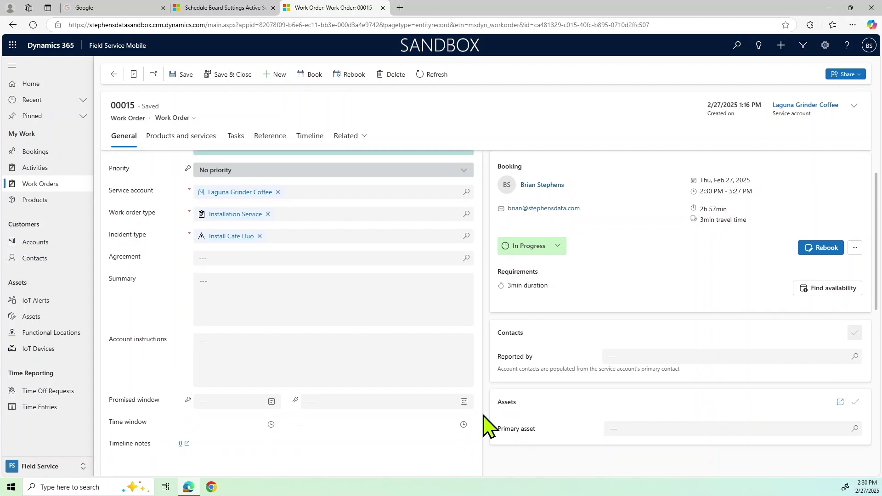
scroll(483, 415, down, 2)
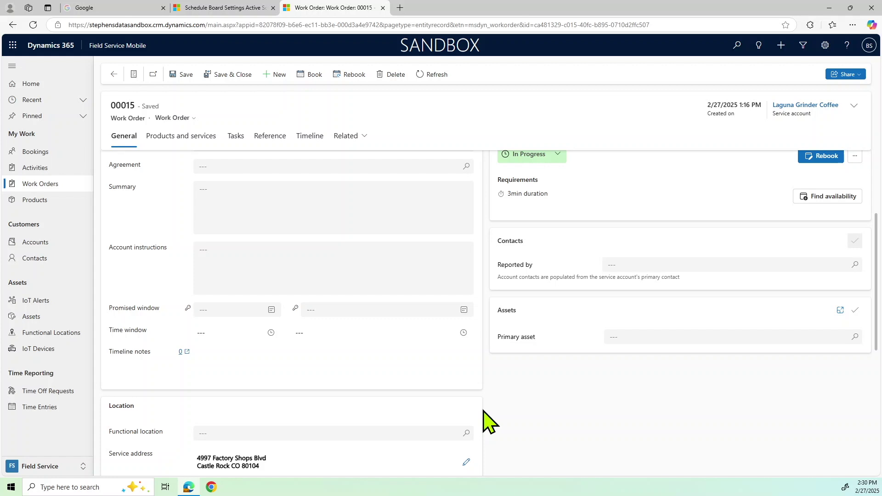
scroll(510, 429, down, 4)
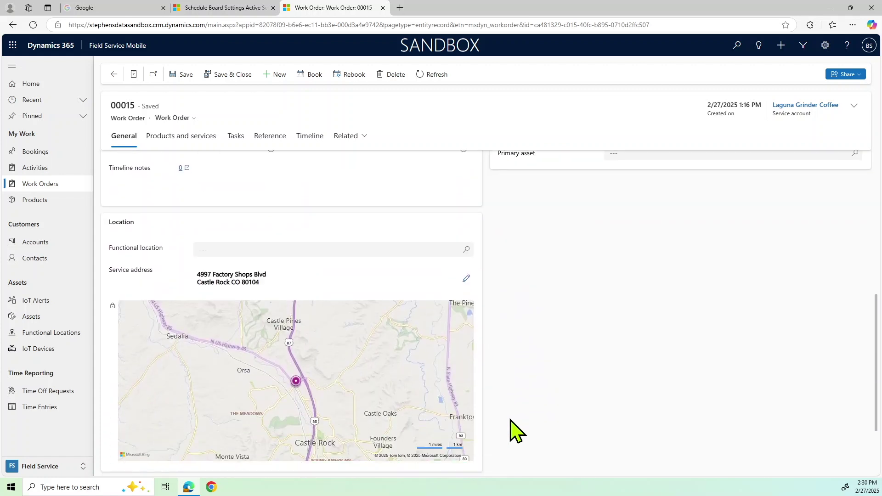
scroll(510, 429, down, 1)
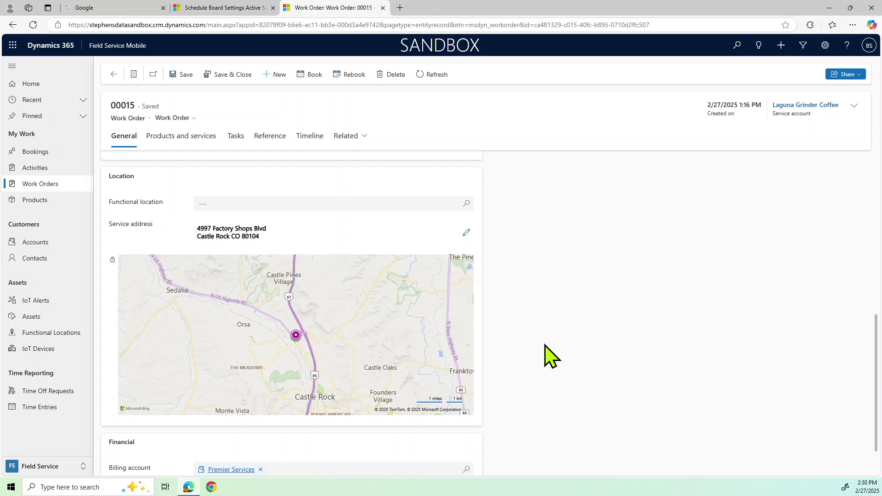
scroll(551, 356, down, 1)
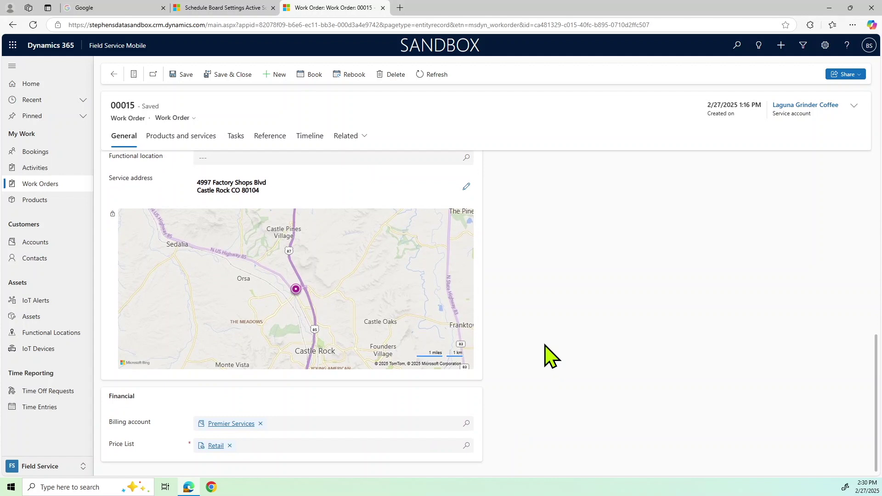
scroll(551, 356, down, 1)
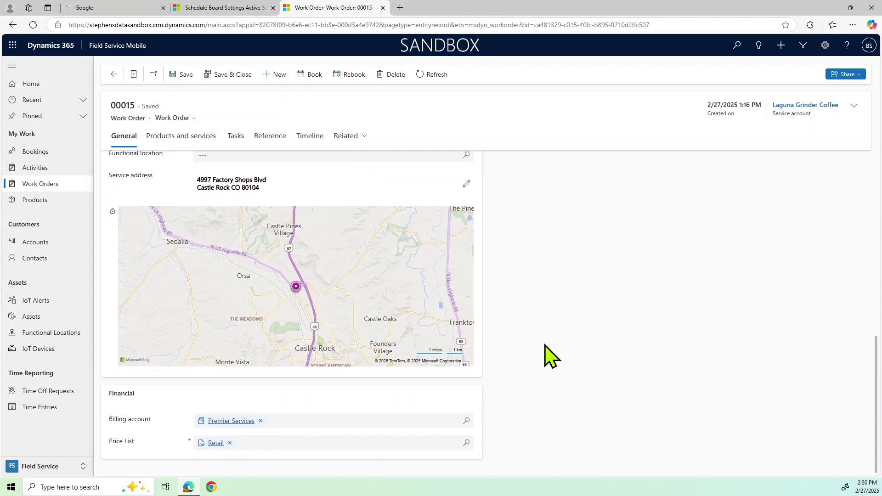
scroll(551, 355, up, 8)
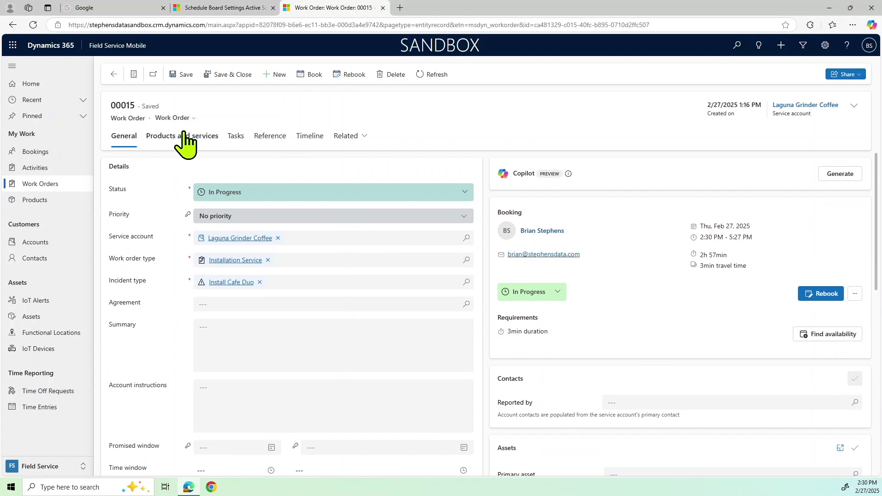
Complete Verify voltage requirements, Install Product and Test Product, save, then reopen work order 00015
click(236, 136)
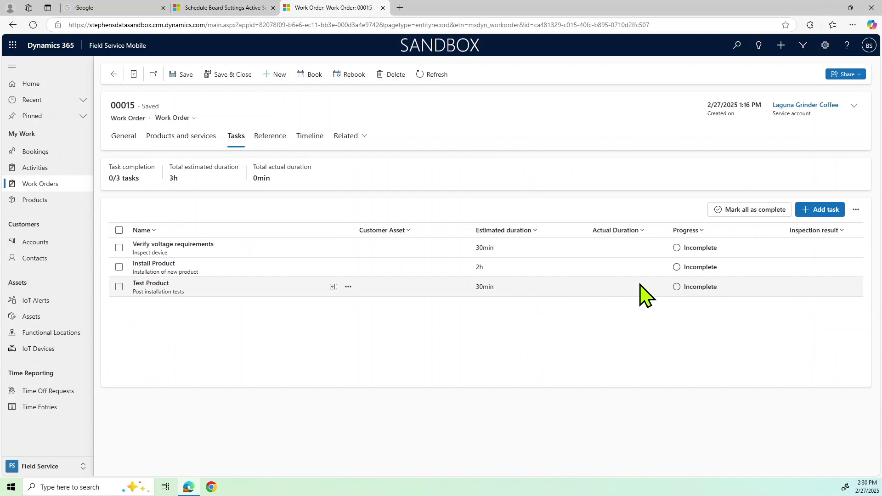
click(676, 248)
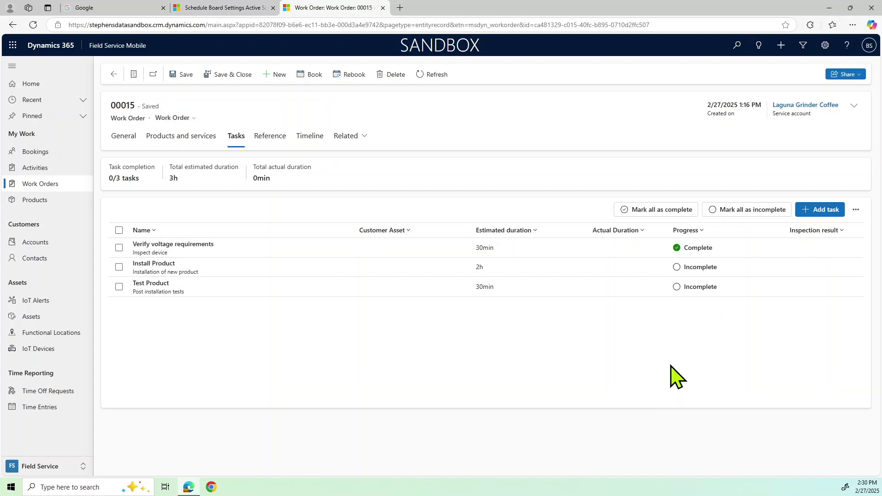
click(119, 267)
click(119, 287)
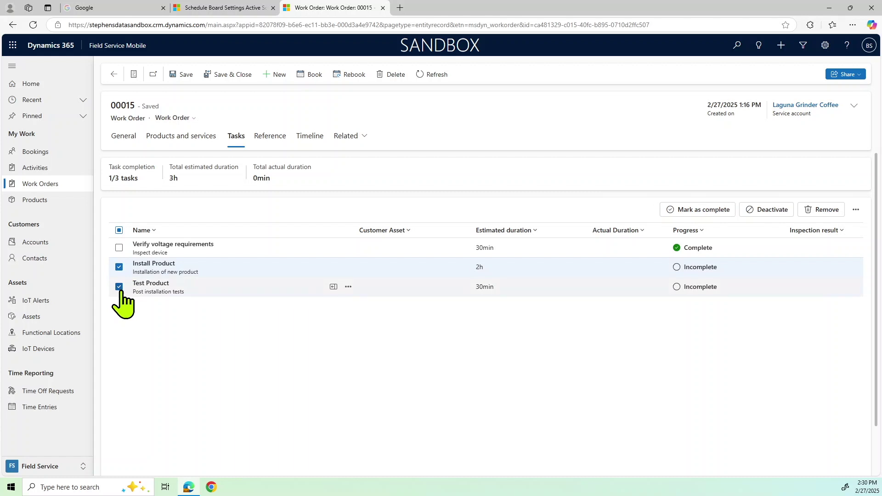
click(701, 209)
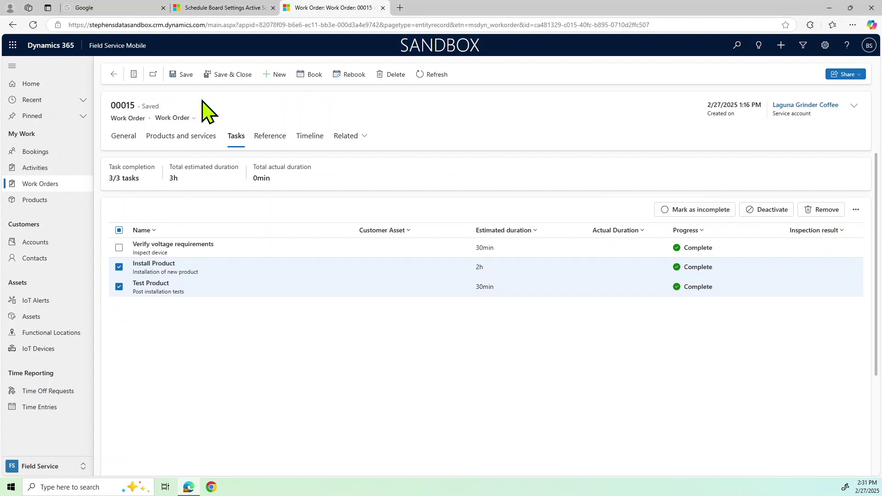
click(184, 76)
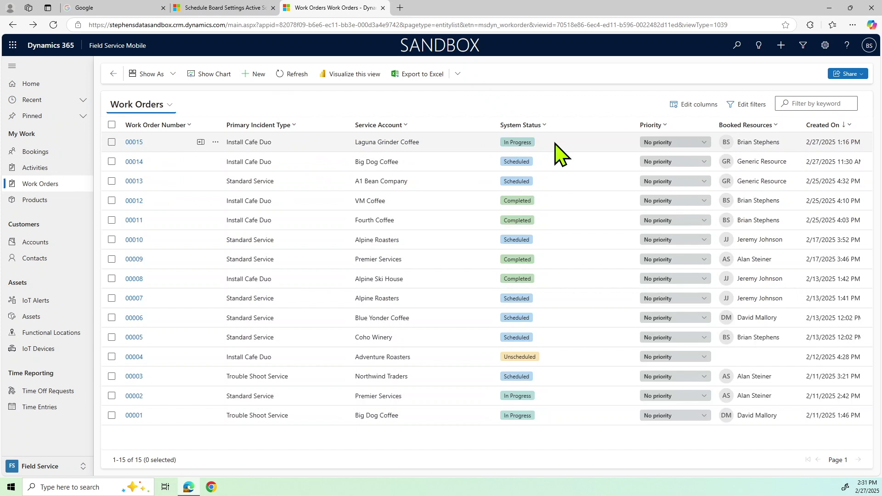
click(132, 143)
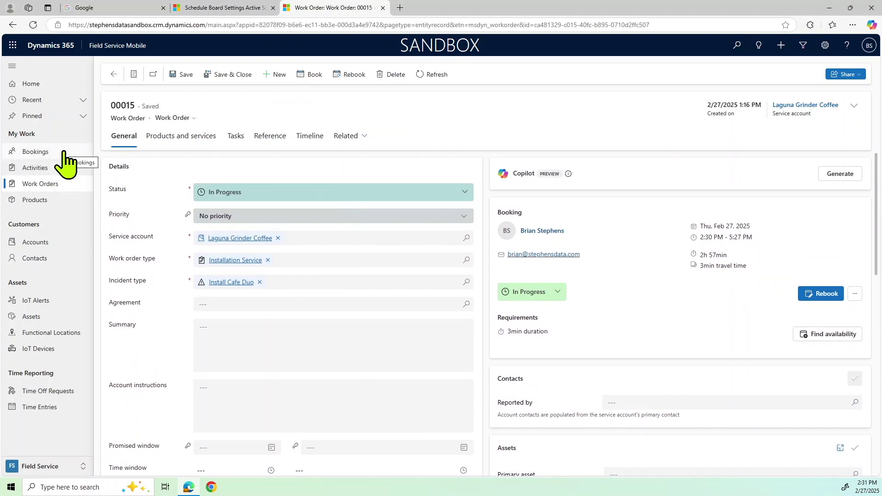
Review booking 00015's scheduling details and status options without changing anything
click(64, 153)
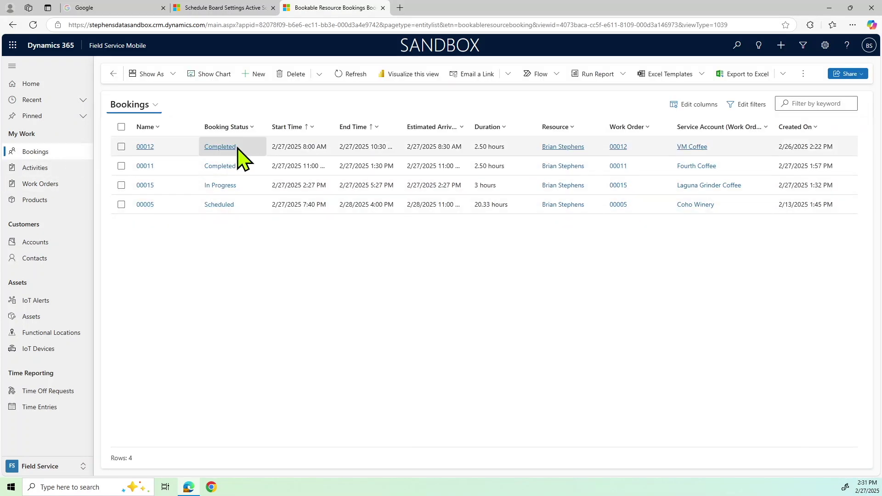
click(144, 188)
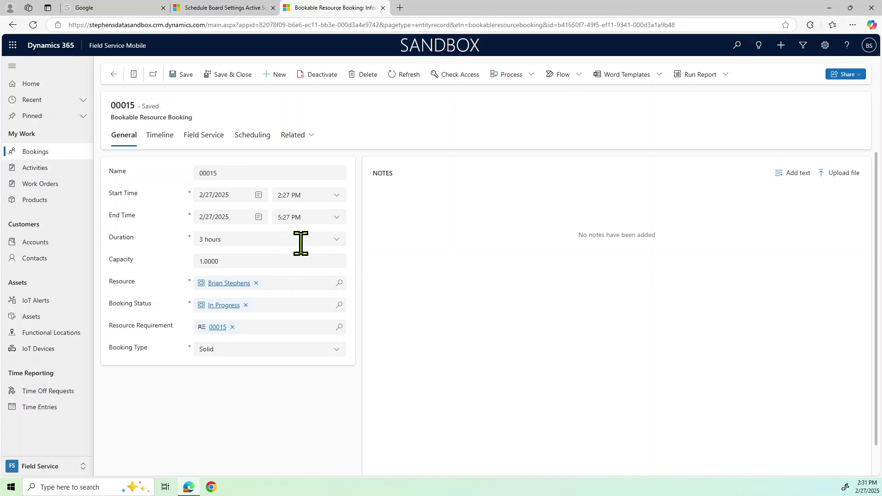
click(245, 142)
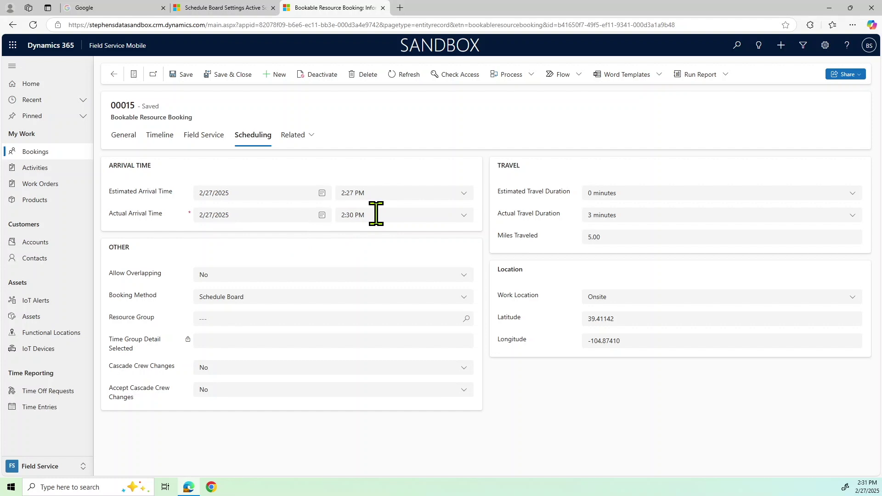
click(120, 138)
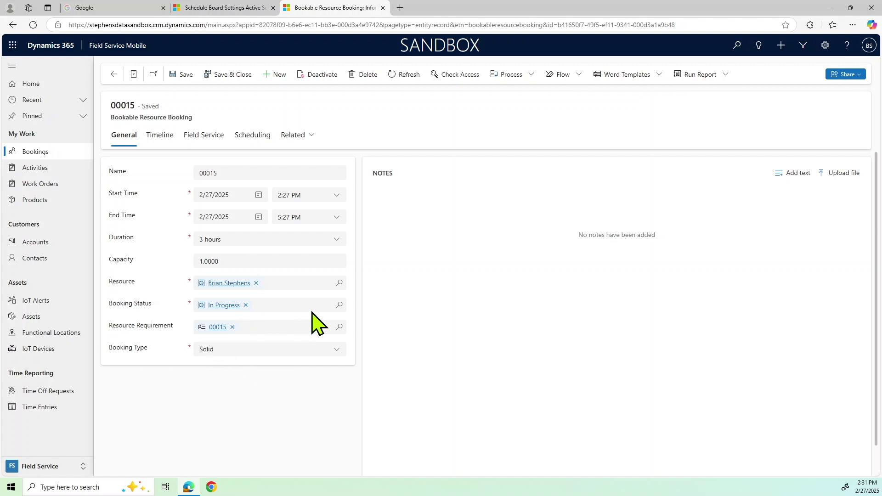
click(339, 306)
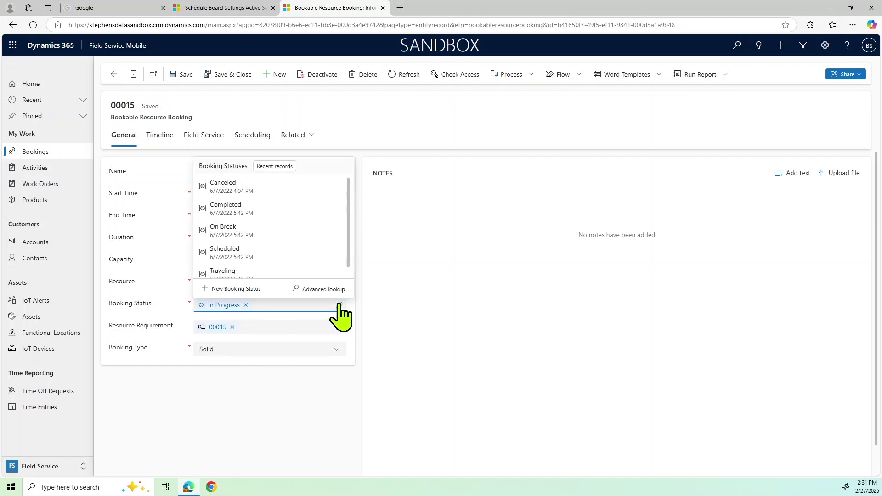
click(427, 265)
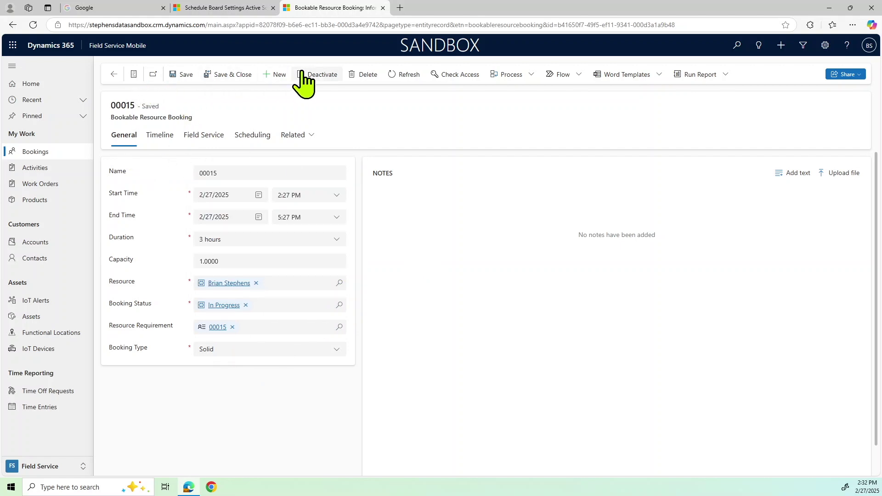
click(64, 158)
Open work order 00015, set its booking card status to Completed, and save with Ctrl+S
click(63, 185)
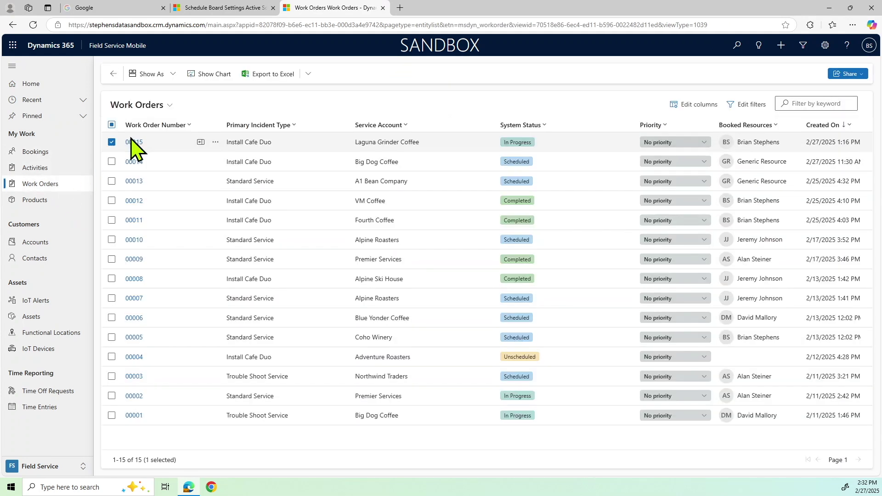
click(132, 142)
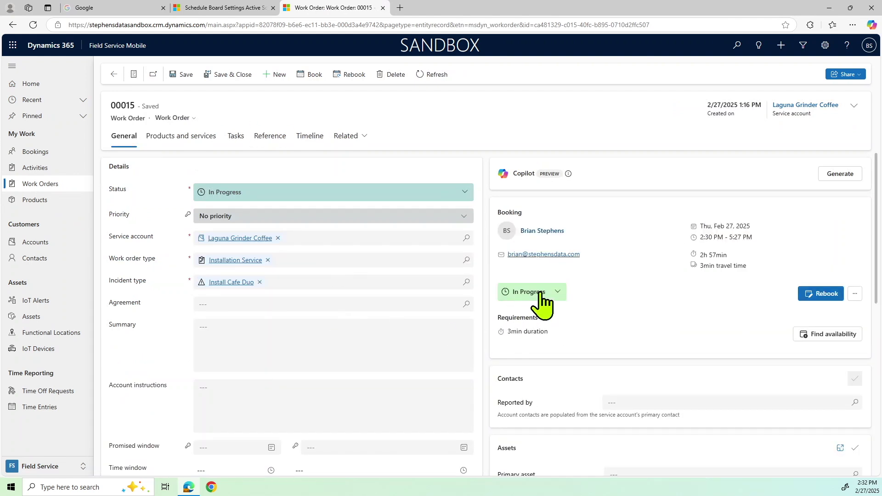
click(541, 297)
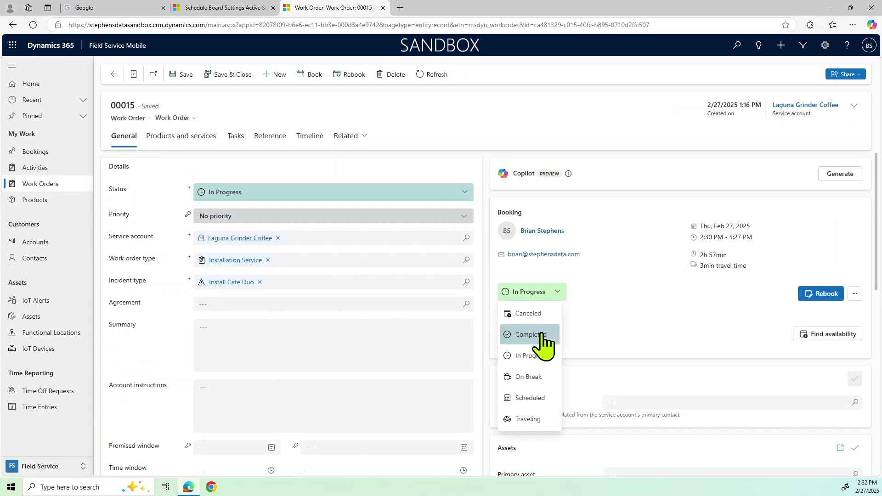
click(528, 335)
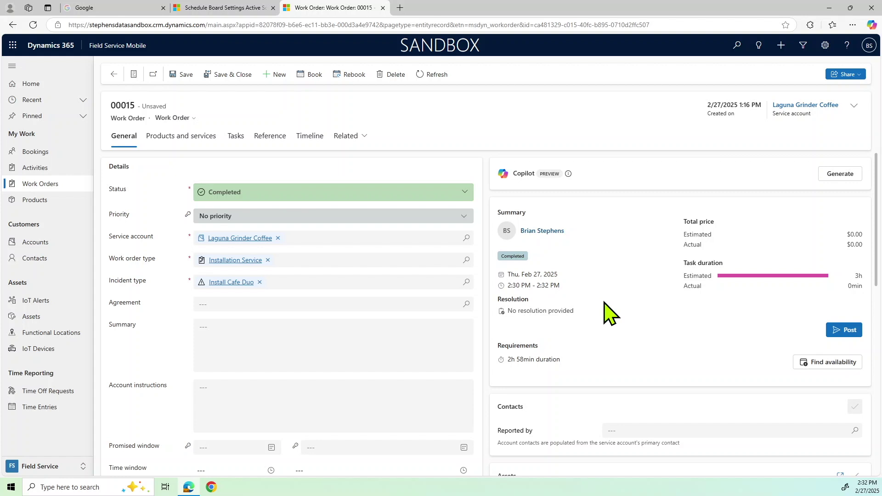
scroll(622, 385, down, 3)
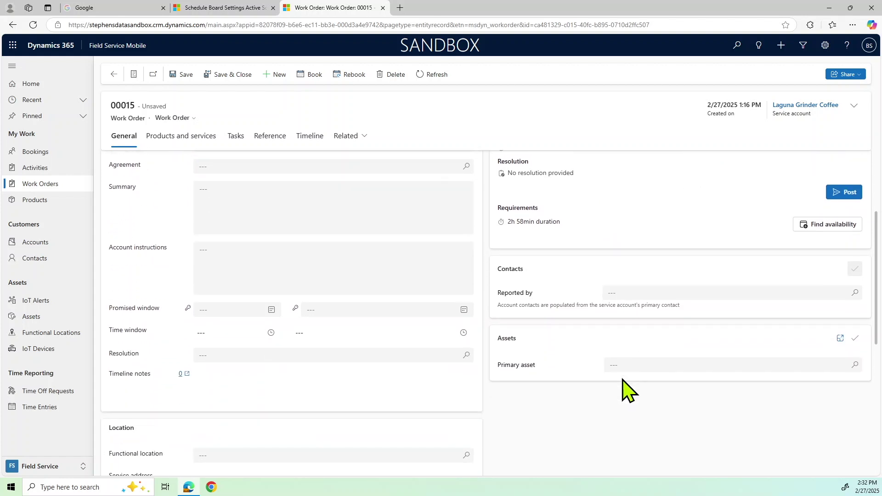
scroll(627, 390, up, 1)
scroll(623, 380, down, 2)
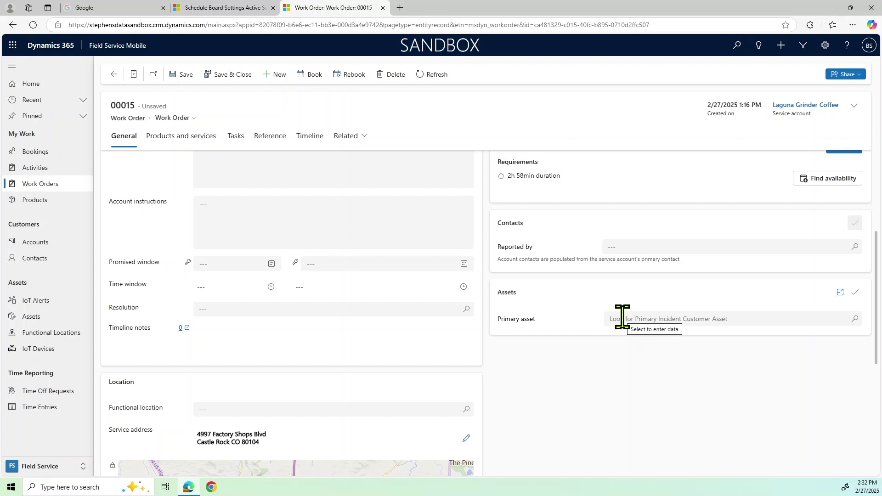
key(ctrl+s)
scroll(514, 412, down, 2)
scroll(515, 413, down, 3)
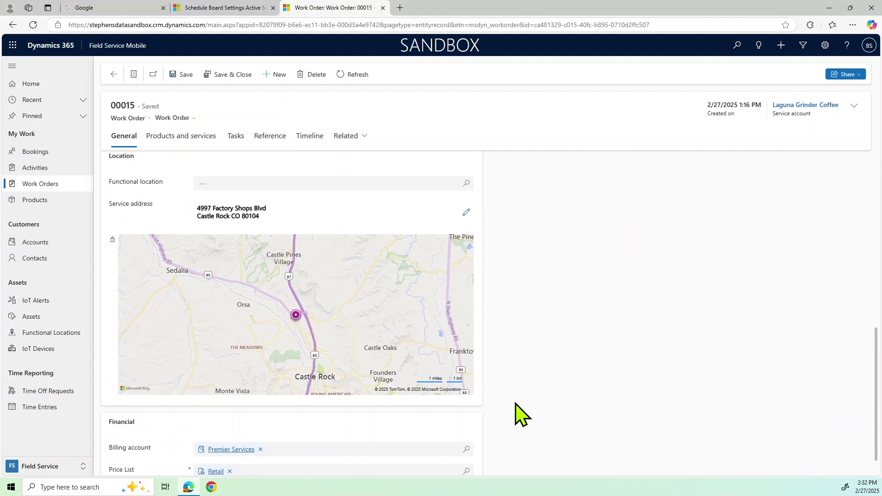
scroll(516, 413, up, 10)
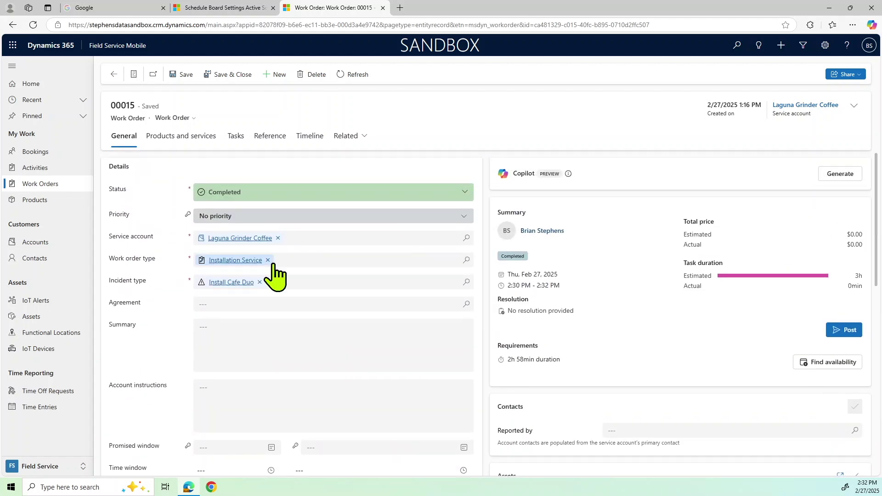
Save and close work order 00015, then check booking 00015 shows Completed in Bookings
click(228, 75)
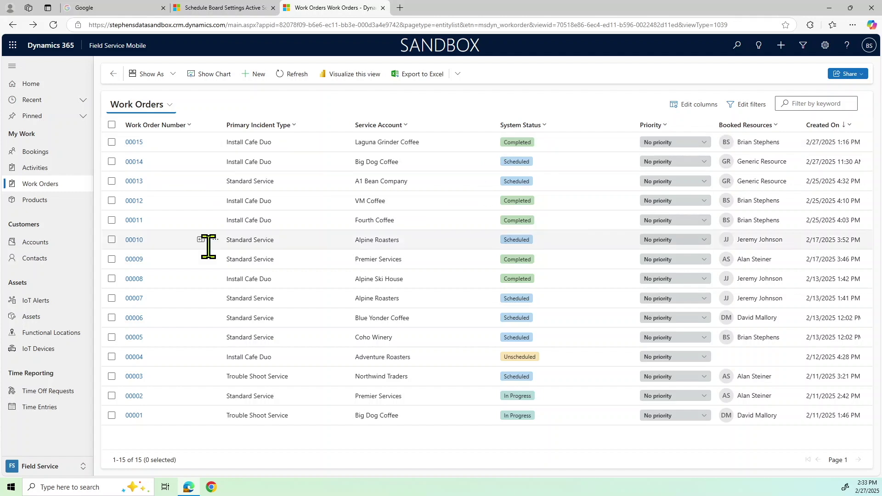
click(50, 155)
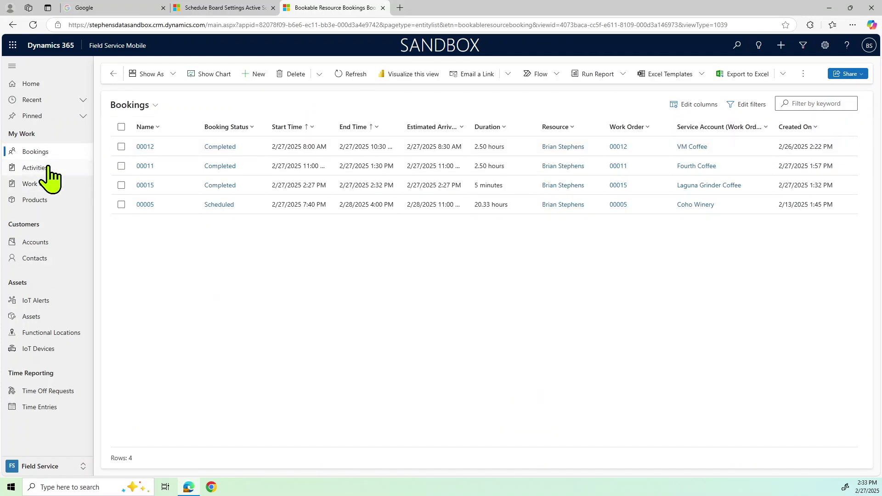